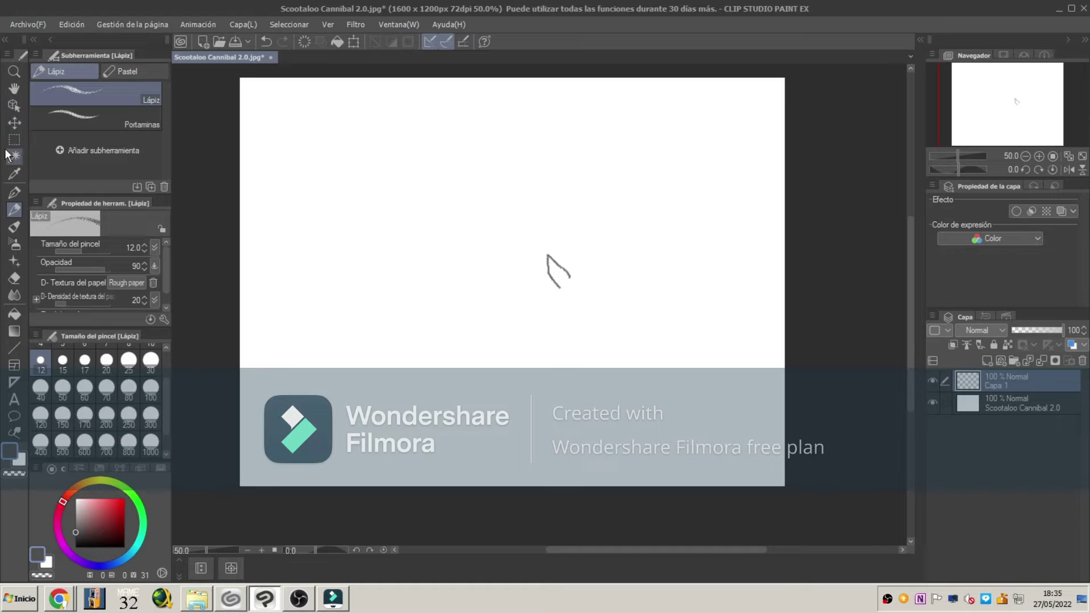
Zoom in on the started ear and complete its outer outline with the 12-size pencil
{"action": "left_click", "coordinate": [19, 76]}
{"action": "left_click", "coordinate": [620, 294]}
{"action": "left_click", "coordinate": [620, 294]}
{"action": "left_click", "coordinate": [620, 294]}
{"action": "left_click", "coordinate": [620, 294]}
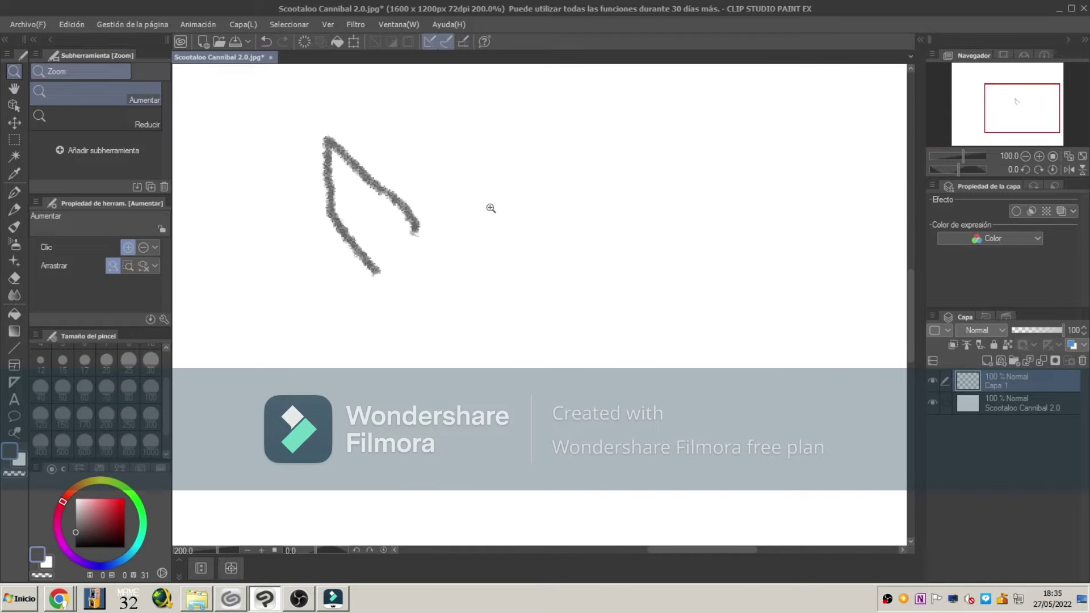
{"action": "left_click", "coordinate": [14, 211]}
{"action": "left_click_drag", "start_coordinate": [326, 144], "coordinate": [354, 326]}
Draw the forelock and the long, flowing mane strands sweeping back from the base of the ear
{"action": "mouse_move", "coordinate": [415, 223]}
{"action": "left_mouse_down"}
{"action": "mouse_move", "coordinate": [486, 307]}
{"action": "mouse_move", "coordinate": [414, 214]}
{"action": "left_mouse_up"}
{"action": "mouse_move", "coordinate": [419, 219]}
{"action": "left_mouse_down"}
{"action": "mouse_move", "coordinate": [464, 334]}
{"action": "mouse_move", "coordinate": [427, 254]}
{"action": "mouse_move", "coordinate": [520, 317]}
{"action": "mouse_move", "coordinate": [711, 390]}
{"action": "mouse_move", "coordinate": [749, 355]}
{"action": "mouse_move", "coordinate": [530, 305]}
{"action": "mouse_move", "coordinate": [546, 317]}
{"action": "mouse_move", "coordinate": [715, 326]}
{"action": "left_mouse_up"}
{"action": "scroll", "coordinate": [861, 297], "scroll_direction": "up", "scroll_amount": 3}
{"action": "mouse_move", "coordinate": [418, 323]}
{"action": "left_mouse_down"}
{"action": "mouse_move", "coordinate": [580, 188]}
{"action": "mouse_move", "coordinate": [589, 262]}
{"action": "mouse_move", "coordinate": [419, 327]}
{"action": "mouse_move", "coordinate": [644, 206]}
{"action": "mouse_move", "coordinate": [641, 157]}
{"action": "mouse_move", "coordinate": [448, 248]}
{"action": "left_mouse_up"}
{"action": "left_click_drag", "start_coordinate": [643, 221], "coordinate": [903, 365]}
{"action": "mouse_move", "coordinate": [903, 365]}
{"action": "left_mouse_down"}
{"action": "mouse_move", "coordinate": [607, 266]}
{"action": "mouse_move", "coordinate": [684, 265]}
{"action": "mouse_move", "coordinate": [893, 365]}
{"action": "left_mouse_up"}
{"action": "mouse_move", "coordinate": [893, 365]}
{"action": "left_mouse_down"}
{"action": "mouse_move", "coordinate": [739, 267]}
{"action": "mouse_move", "coordinate": [598, 243]}
{"action": "left_mouse_up"}
{"action": "mouse_move", "coordinate": [798, 396]}
{"action": "left_mouse_down"}
{"action": "mouse_move", "coordinate": [751, 484]}
{"action": "mouse_move", "coordinate": [799, 472]}
{"action": "mouse_move", "coordinate": [655, 370]}
{"action": "mouse_move", "coordinate": [493, 351]}
{"action": "mouse_move", "coordinate": [507, 328]}
{"action": "mouse_move", "coordinate": [715, 335]}
{"action": "mouse_move", "coordinate": [433, 308]}
{"action": "left_mouse_up"}
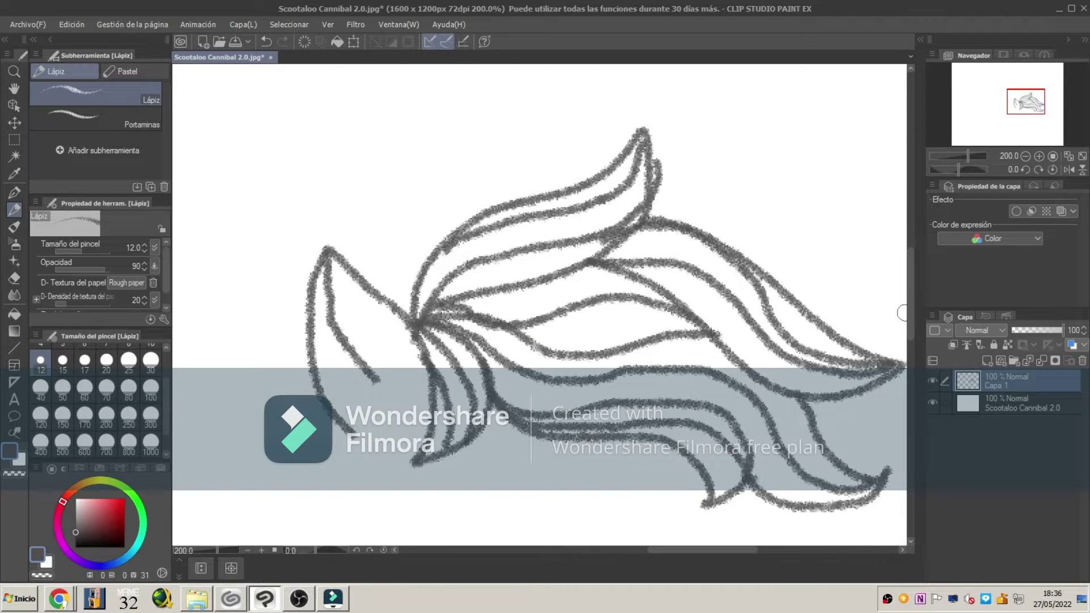
{"action": "scroll", "coordinate": [903, 312], "scroll_direction": "down", "scroll_amount": 5}
{"action": "mouse_move", "coordinate": [744, 227]}
{"action": "left_mouse_down"}
{"action": "mouse_move", "coordinate": [712, 262]}
{"action": "mouse_move", "coordinate": [719, 310]}
{"action": "mouse_move", "coordinate": [624, 306]}
{"action": "mouse_move", "coordinate": [470, 203]}
{"action": "mouse_move", "coordinate": [520, 310]}
{"action": "left_mouse_up"}
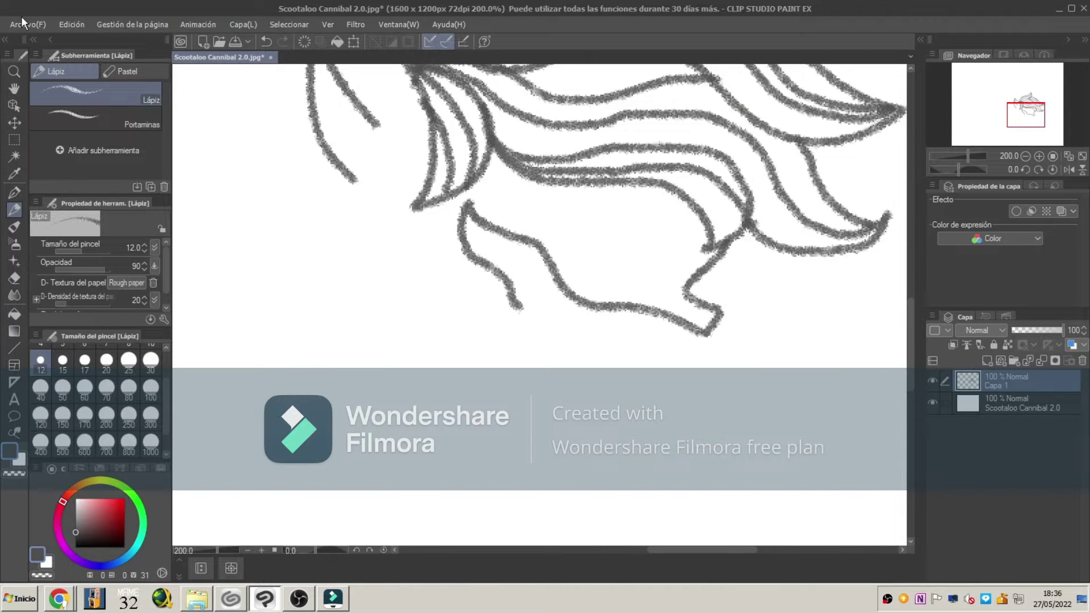
{"action": "left_click", "coordinate": [72, 24]}
{"action": "left_click", "coordinate": [85, 37]}
Sketch the muzzle, open mouth and lower jaw beneath the mane, with a long curled tongue hanging out
{"action": "mouse_move", "coordinate": [749, 224]}
{"action": "left_mouse_down"}
{"action": "mouse_move", "coordinate": [751, 253]}
{"action": "mouse_move", "coordinate": [749, 339]}
{"action": "mouse_move", "coordinate": [702, 356]}
{"action": "mouse_move", "coordinate": [574, 298]}
{"action": "mouse_move", "coordinate": [551, 301]}
{"action": "mouse_move", "coordinate": [621, 373]}
{"action": "mouse_move", "coordinate": [642, 422]}
{"action": "mouse_move", "coordinate": [422, 335]}
{"action": "left_mouse_up"}
{"action": "mouse_move", "coordinate": [639, 353]}
{"action": "left_mouse_down"}
{"action": "mouse_move", "coordinate": [845, 440]}
{"action": "mouse_move", "coordinate": [798, 410]}
{"action": "mouse_move", "coordinate": [792, 343]}
{"action": "mouse_move", "coordinate": [884, 461]}
{"action": "mouse_move", "coordinate": [771, 517]}
{"action": "mouse_move", "coordinate": [662, 423]}
{"action": "mouse_move", "coordinate": [658, 397]}
{"action": "mouse_move", "coordinate": [713, 479]}
{"action": "mouse_move", "coordinate": [814, 490]}
{"action": "mouse_move", "coordinate": [867, 430]}
{"action": "left_mouse_up"}
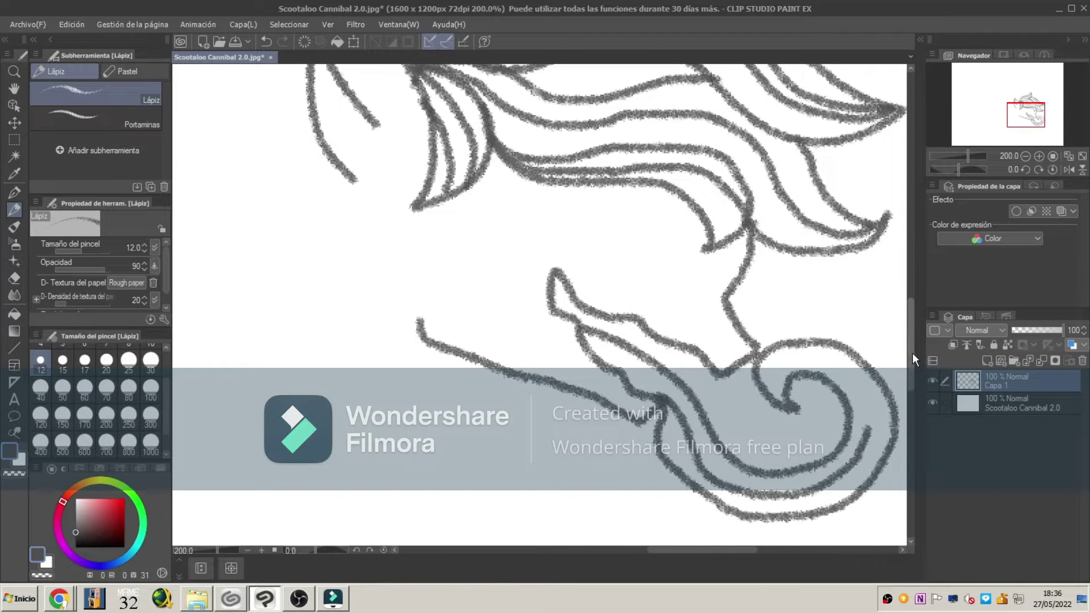
Draw a slanted oval eye under the forelock and fill its inside with the dark colour
{"action": "scroll", "coordinate": [914, 359], "scroll_direction": "up", "scroll_amount": 3}
{"action": "mouse_move", "coordinate": [606, 370]}
{"action": "left_mouse_down"}
{"action": "mouse_move", "coordinate": [487, 267]}
{"action": "mouse_move", "coordinate": [516, 341]}
{"action": "left_mouse_up"}
{"action": "left_click", "coordinate": [72, 25]}
{"action": "left_click", "coordinate": [76, 41]}
{"action": "mouse_move", "coordinate": [609, 339]}
{"action": "left_mouse_down"}
{"action": "mouse_move", "coordinate": [568, 266]}
{"action": "mouse_move", "coordinate": [558, 323]}
{"action": "mouse_move", "coordinate": [623, 341]}
{"action": "mouse_move", "coordinate": [552, 328]}
{"action": "left_mouse_up"}
{"action": "left_click", "coordinate": [14, 314]}
{"action": "left_click", "coordinate": [552, 301]}
Blend the eye's fill with Mezcla de color at brush size 15 and pencil dark lashes on its outer corner
{"action": "left_click", "coordinate": [14, 295]}
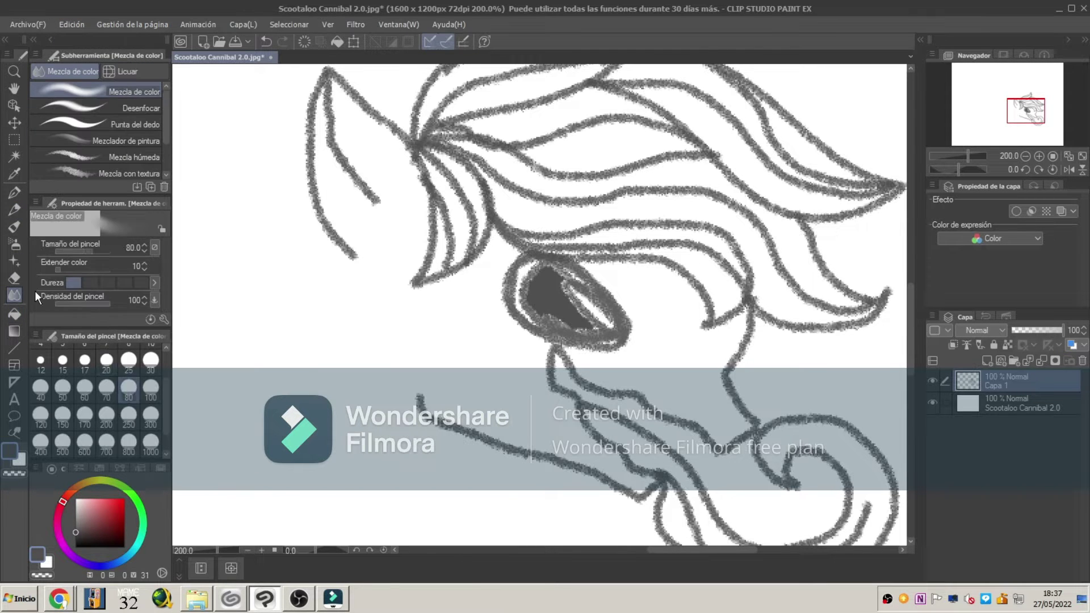
{"action": "left_click", "coordinate": [63, 366]}
{"action": "mouse_move", "coordinate": [540, 267]}
{"action": "left_mouse_down"}
{"action": "mouse_move", "coordinate": [517, 305]}
{"action": "mouse_move", "coordinate": [536, 298]}
{"action": "mouse_move", "coordinate": [608, 319]}
{"action": "mouse_move", "coordinate": [617, 340]}
{"action": "left_mouse_up"}
{"action": "left_click", "coordinate": [14, 211]}
{"action": "mouse_move", "coordinate": [526, 258]}
{"action": "left_mouse_down"}
{"action": "mouse_move", "coordinate": [473, 261]}
{"action": "mouse_move", "coordinate": [480, 297]}
{"action": "mouse_move", "coordinate": [502, 295]}
{"action": "mouse_move", "coordinate": [486, 259]}
{"action": "left_mouse_up"}
Sketch the second ear behind the first and the pointed mane tufts along the neck
{"action": "scroll", "coordinate": [733, 395], "scroll_direction": "down", "scroll_amount": 2}
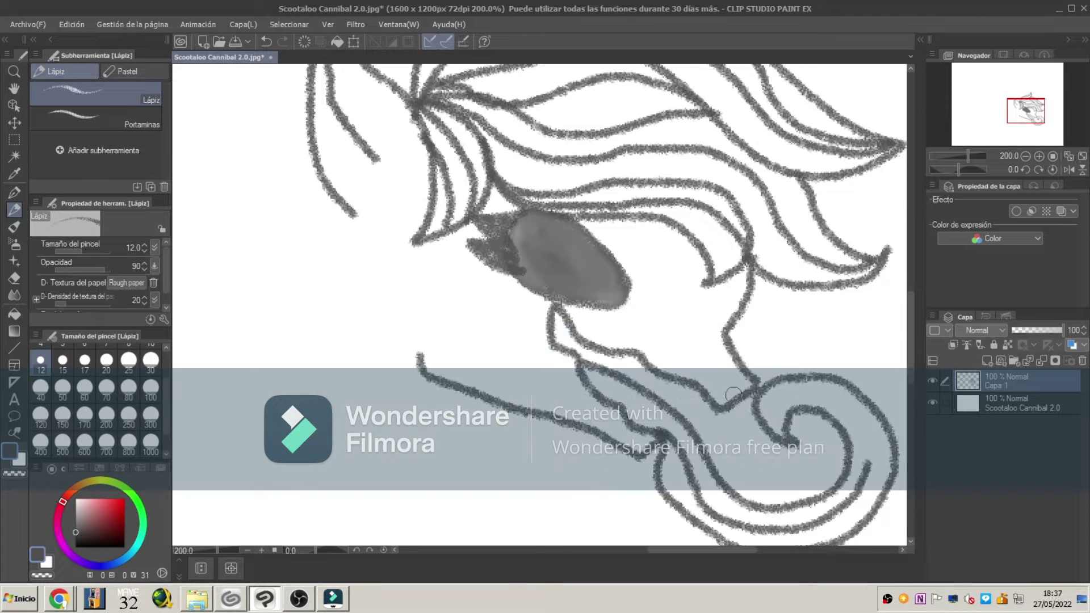
{"action": "left_click_drag", "start_coordinate": [735, 550], "coordinate": [690, 551]}
{"action": "mouse_move", "coordinate": [594, 104]}
{"action": "left_mouse_down"}
{"action": "mouse_move", "coordinate": [620, 275]}
{"action": "mouse_move", "coordinate": [623, 256]}
{"action": "left_mouse_up"}
{"action": "mouse_move", "coordinate": [564, 74]}
{"action": "left_mouse_down"}
{"action": "mouse_move", "coordinate": [585, 170]}
{"action": "mouse_move", "coordinate": [624, 222]}
{"action": "left_mouse_up"}
{"action": "mouse_move", "coordinate": [552, 212]}
{"action": "left_mouse_down"}
{"action": "mouse_move", "coordinate": [543, 288]}
{"action": "mouse_move", "coordinate": [611, 333]}
{"action": "left_mouse_up"}
{"action": "left_click_drag", "start_coordinate": [632, 314], "coordinate": [472, 149]}
{"action": "left_click_drag", "start_coordinate": [599, 276], "coordinate": [473, 149]}
{"action": "left_click_drag", "start_coordinate": [605, 334], "coordinate": [622, 202]}
Draw the throat and chest line with short crease marks, and the line running along the back of the neck
{"action": "left_click_drag", "start_coordinate": [911, 317], "coordinate": [912, 372]}
{"action": "left_click_drag", "start_coordinate": [676, 550], "coordinate": [670, 550]}
{"action": "left_click_drag", "start_coordinate": [911, 389], "coordinate": [910, 350]}
{"action": "mouse_move", "coordinate": [768, 307]}
{"action": "left_mouse_down"}
{"action": "mouse_move", "coordinate": [344, 236]}
{"action": "mouse_move", "coordinate": [336, 224]}
{"action": "left_mouse_up"}
{"action": "left_click_drag", "start_coordinate": [441, 226], "coordinate": [415, 296]}
{"action": "left_click_drag", "start_coordinate": [547, 351], "coordinate": [541, 249]}
{"action": "left_click_drag", "start_coordinate": [910, 346], "coordinate": [897, 284]}
{"action": "left_click_drag", "start_coordinate": [391, 246], "coordinate": [586, 419]}
Zoom out and select the whole head and neck sketch with a rectangular selection
{"action": "left_click", "coordinate": [14, 70]}
{"action": "left_click", "coordinate": [95, 118]}
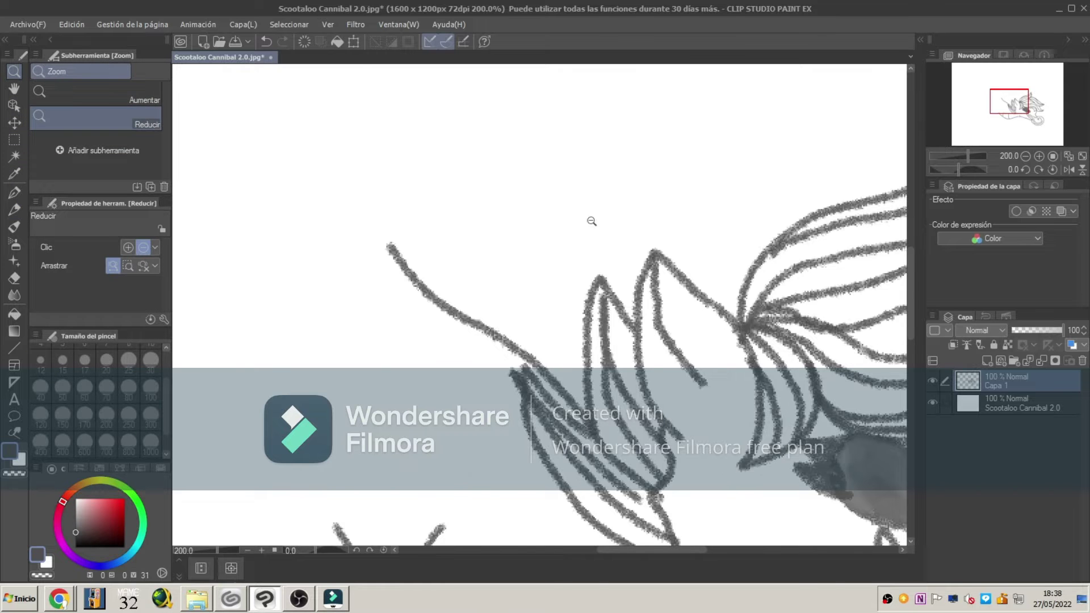
{"action": "left_click", "coordinate": [593, 221]}
{"action": "left_click", "coordinate": [148, 101]}
{"action": "left_click", "coordinate": [581, 262]}
{"action": "left_click", "coordinate": [95, 118]}
{"action": "left_click", "coordinate": [542, 305]}
{"action": "left_click", "coordinate": [542, 305]}
{"action": "left_click", "coordinate": [542, 302]}
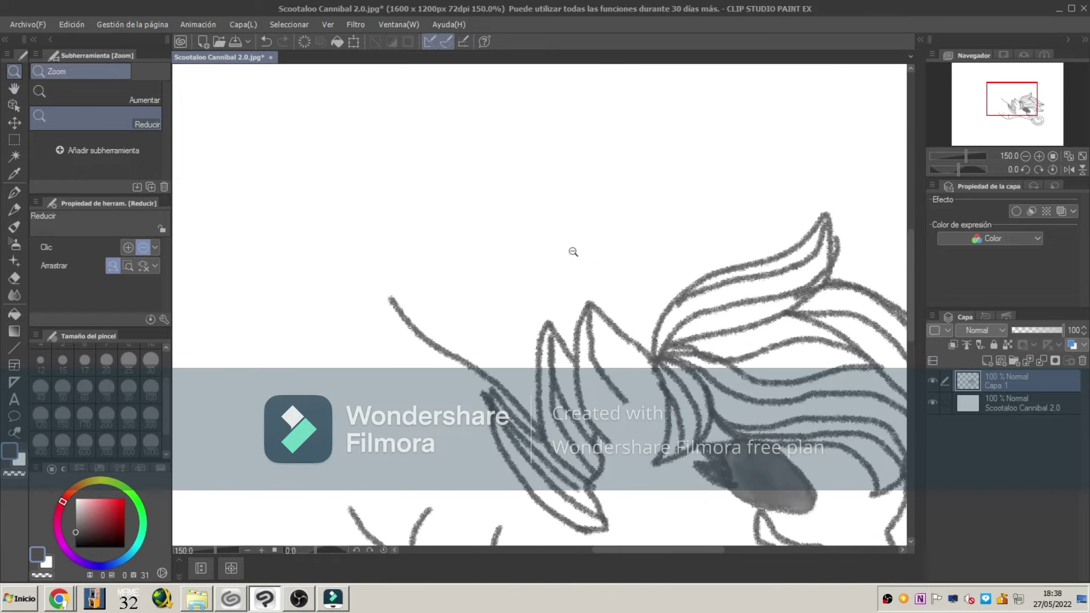
{"action": "left_click", "coordinate": [570, 252]}
{"action": "left_click", "coordinate": [467, 285]}
{"action": "left_click_drag", "start_coordinate": [910, 249], "coordinate": [911, 260]}
{"action": "left_click", "coordinate": [14, 139]}
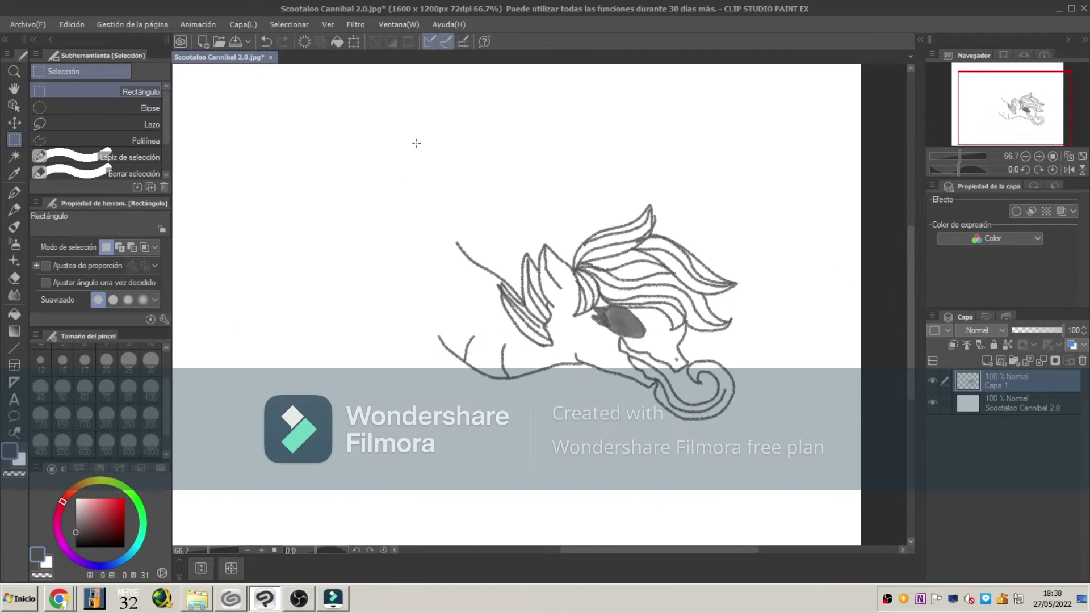
{"action": "left_click_drag", "start_coordinate": [401, 143], "coordinate": [803, 468]}
Free-transform the selected head and neck by pulling the corners inward to shrink it slightly, apply it and deselect
{"action": "left_click", "coordinate": [132, 24]}
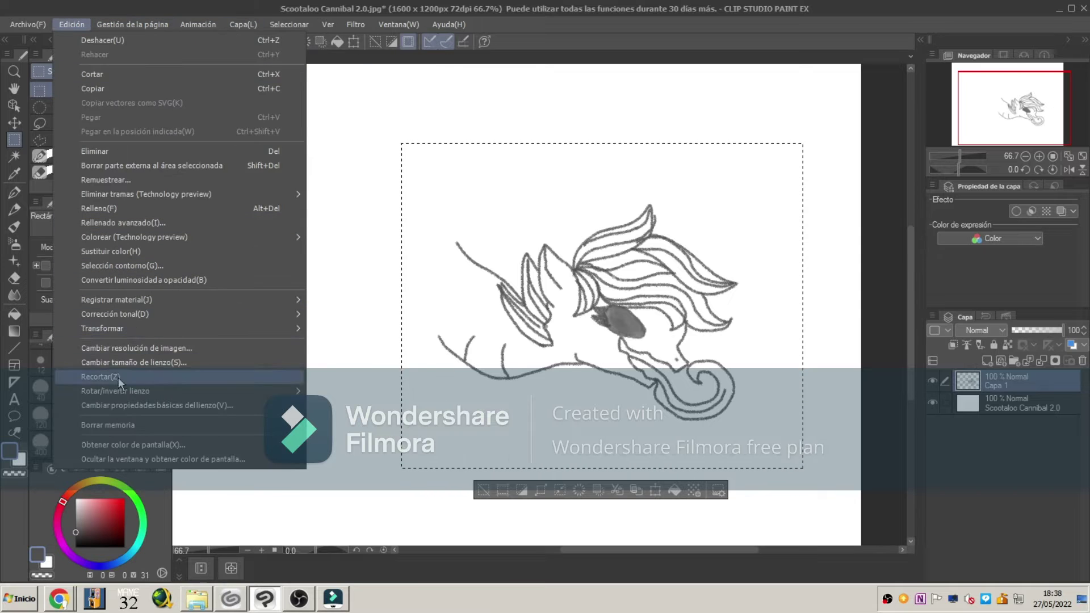
{"action": "mouse_move", "coordinate": [205, 329]}
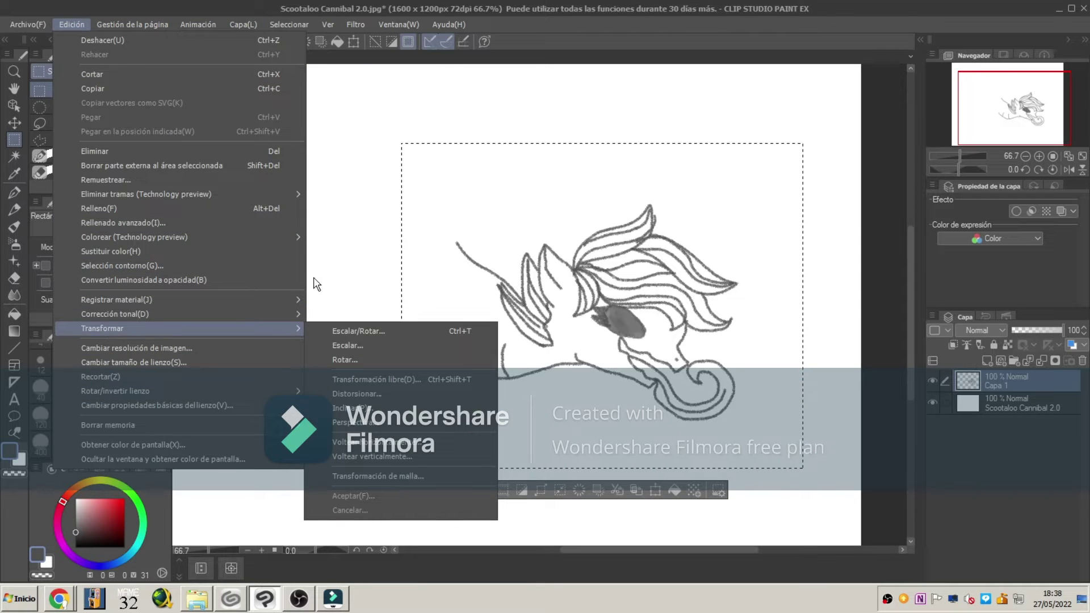
{"action": "left_click", "coordinate": [367, 380]}
{"action": "mouse_move", "coordinate": [401, 144]}
{"action": "left_mouse_down"}
{"action": "mouse_move", "coordinate": [404, 185]}
{"action": "mouse_move", "coordinate": [407, 164]}
{"action": "left_mouse_up"}
{"action": "left_click_drag", "start_coordinate": [803, 143], "coordinate": [785, 172]}
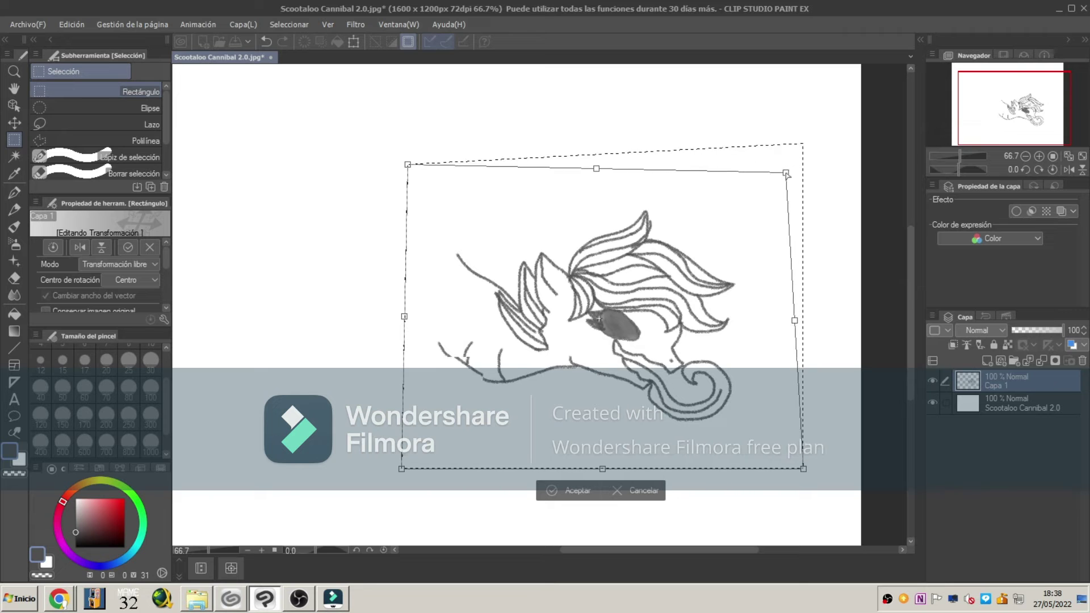
{"action": "left_click_drag", "start_coordinate": [407, 165], "coordinate": [421, 181]}
{"action": "left_click_drag", "start_coordinate": [402, 469], "coordinate": [422, 452]}
{"action": "mouse_move", "coordinate": [436, 182]}
{"action": "left_mouse_down"}
{"action": "mouse_move", "coordinate": [477, 237]}
{"action": "mouse_move", "coordinate": [450, 226]}
{"action": "mouse_move", "coordinate": [435, 202]}
{"action": "left_mouse_up"}
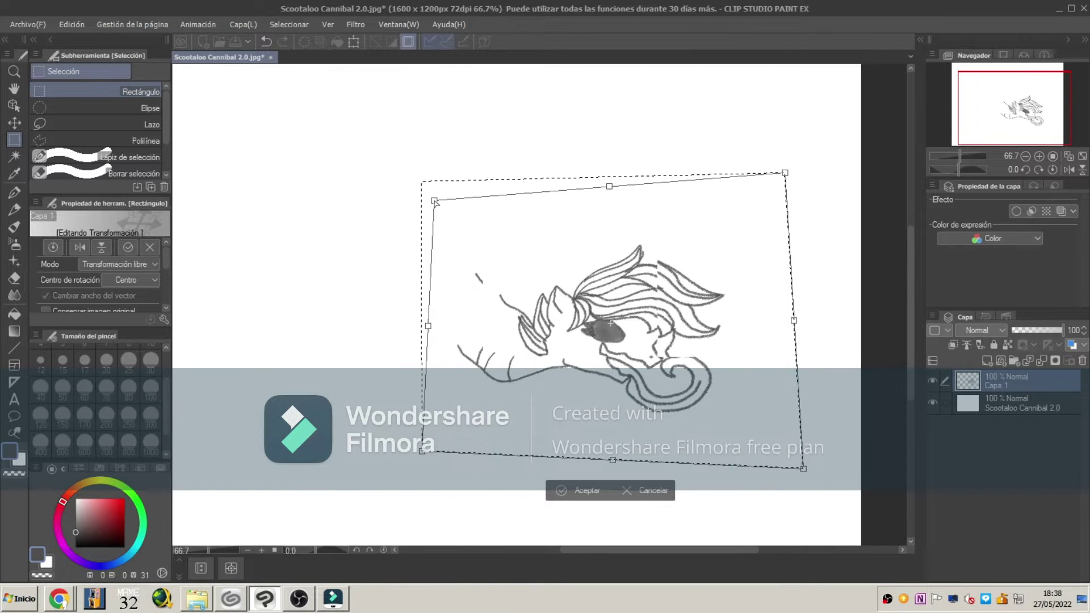
{"action": "left_click", "coordinate": [585, 492]}
{"action": "left_click", "coordinate": [15, 156]}
{"action": "key", "text": "ctrl+d"}
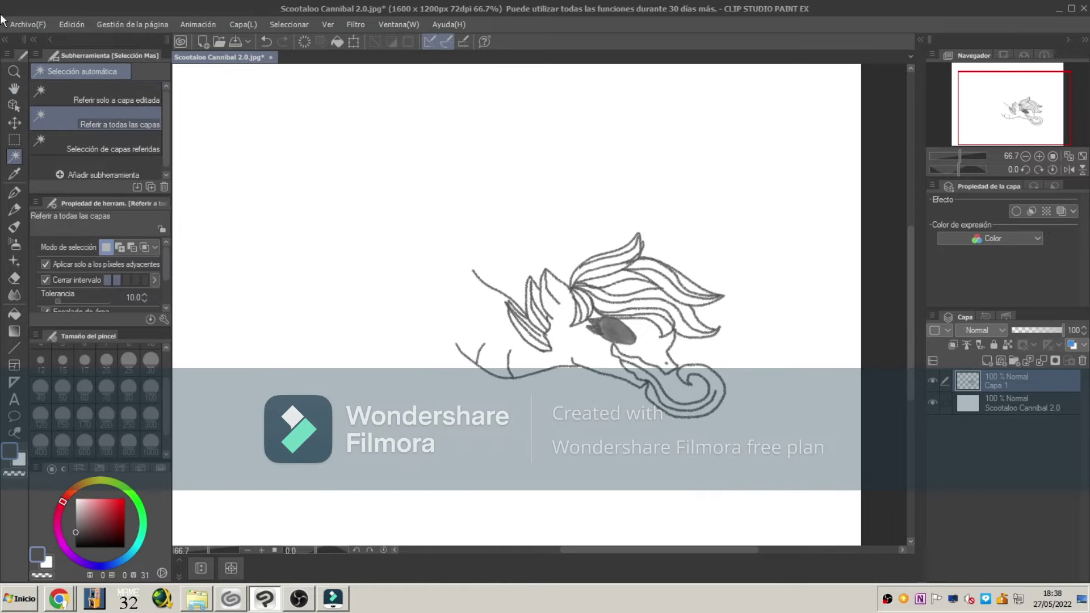
Draw the near foreleg bent below the chest, with a stitched seam at the knee and jagged marks on the hoof
{"action": "left_click", "coordinate": [14, 71]}
{"action": "left_click", "coordinate": [127, 105]}
{"action": "left_click", "coordinate": [406, 335]}
{"action": "left_click", "coordinate": [406, 335]}
{"action": "left_click", "coordinate": [14, 209]}
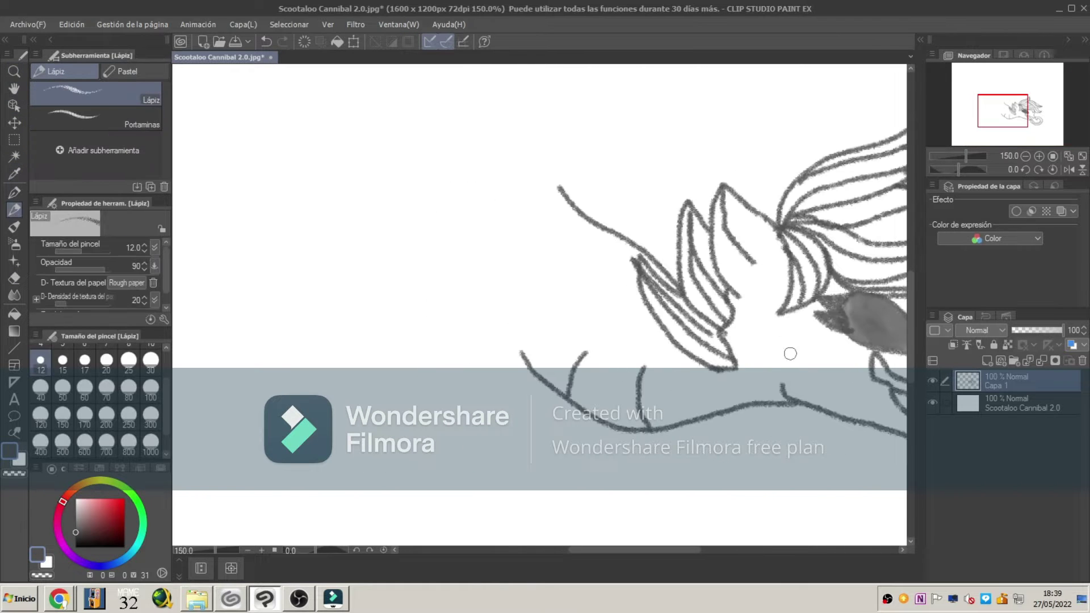
{"action": "left_click_drag", "start_coordinate": [909, 373], "coordinate": [909, 407]}
{"action": "left_click_drag", "start_coordinate": [527, 193], "coordinate": [514, 255]}
{"action": "mouse_move", "coordinate": [430, 168]}
{"action": "left_mouse_down"}
{"action": "mouse_move", "coordinate": [420, 288]}
{"action": "mouse_move", "coordinate": [440, 516]}
{"action": "mouse_move", "coordinate": [514, 253]}
{"action": "left_mouse_up"}
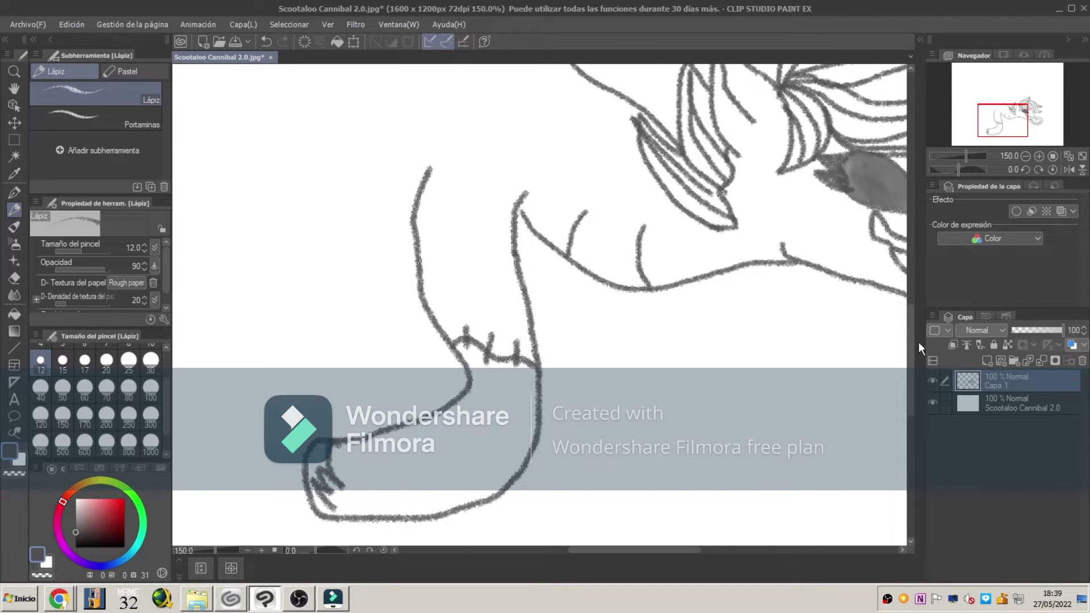
Sketch the second foreleg crossing behind the first, with its hoof showing above the near hoof
{"action": "left_click_drag", "start_coordinate": [911, 348], "coordinate": [911, 382]}
{"action": "left_click_drag", "start_coordinate": [681, 550], "coordinate": [697, 550]}
{"action": "mouse_move", "coordinate": [525, 142]}
{"action": "left_mouse_down"}
{"action": "mouse_move", "coordinate": [552, 277]}
{"action": "mouse_move", "coordinate": [447, 352]}
{"action": "mouse_move", "coordinate": [407, 355]}
{"action": "left_mouse_up"}
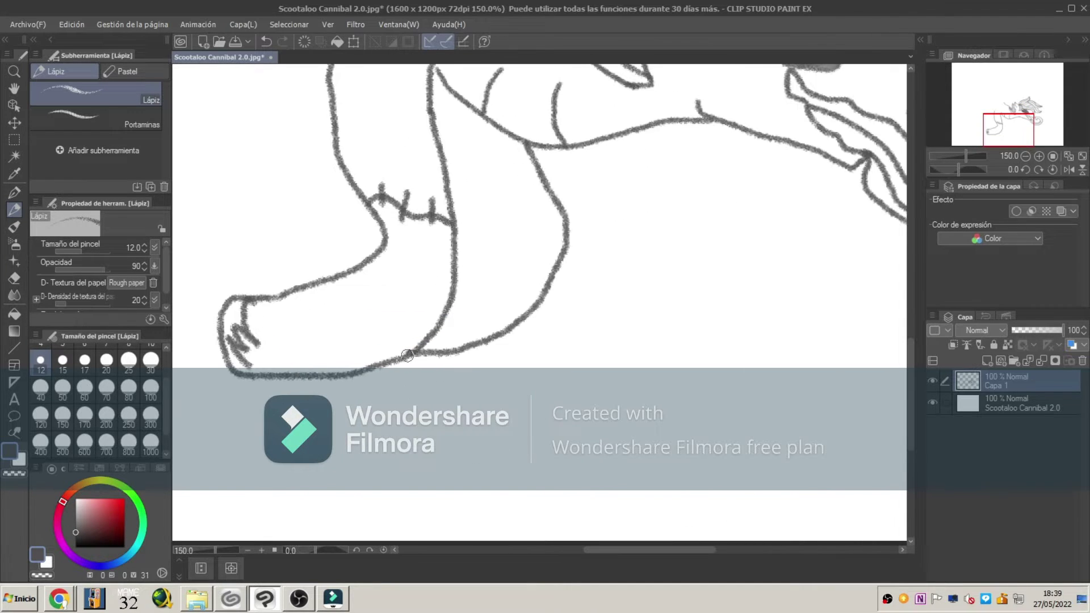
{"action": "scroll", "coordinate": [530, 234], "scroll_direction": "left", "scroll_amount": 3}
{"action": "mouse_move", "coordinate": [533, 228]}
{"action": "left_mouse_down"}
{"action": "mouse_move", "coordinate": [497, 316]}
{"action": "mouse_move", "coordinate": [511, 310]}
{"action": "left_mouse_up"}
{"action": "scroll", "coordinate": [746, 246], "scroll_direction": "up", "scroll_amount": 2}
{"action": "mouse_move", "coordinate": [720, 147]}
{"action": "left_mouse_down"}
{"action": "mouse_move", "coordinate": [749, 220]}
{"action": "mouse_move", "coordinate": [739, 283]}
{"action": "mouse_move", "coordinate": [730, 234]}
{"action": "mouse_move", "coordinate": [739, 334]}
{"action": "left_mouse_up"}
{"action": "key", "text": "ctrl+z"}
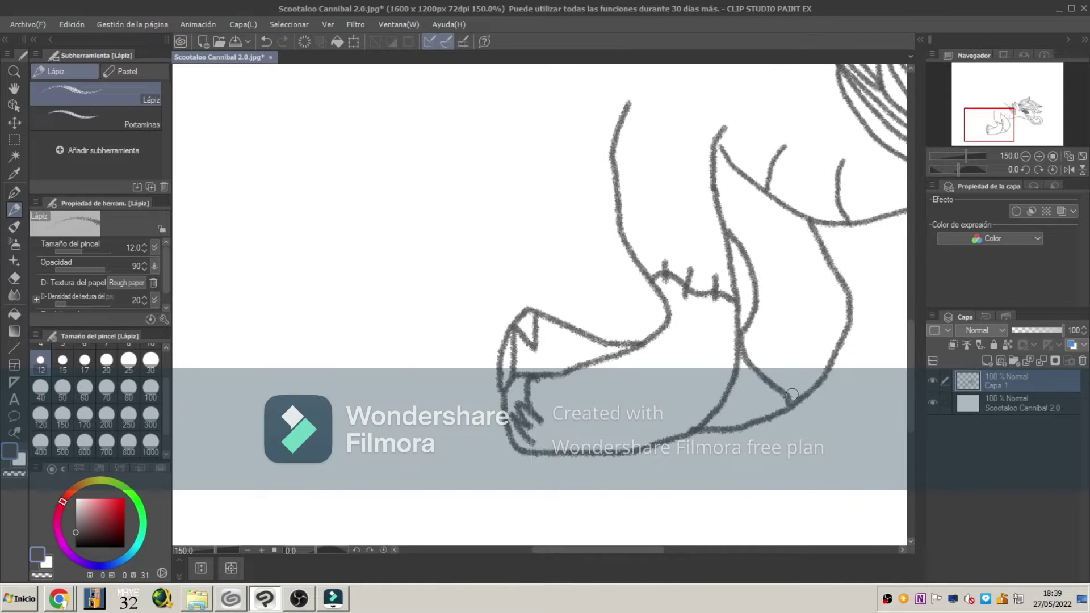
Draw the large raised wing above the back, with a jagged feathered edge and an inner row of feathers
{"action": "scroll", "coordinate": [902, 347], "scroll_direction": "up", "scroll_amount": 5}
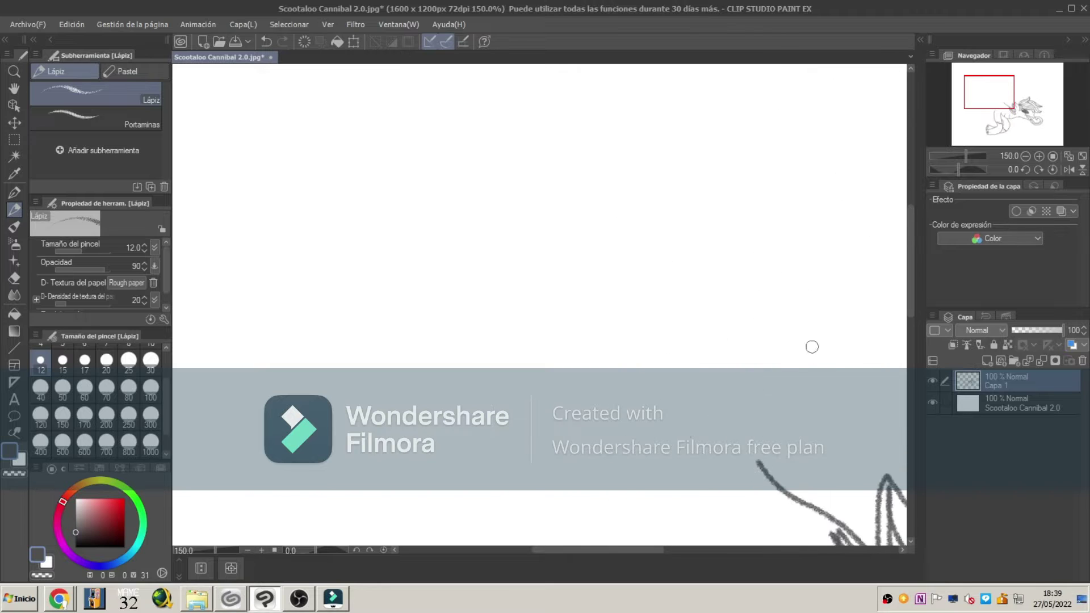
{"action": "left_click_drag", "start_coordinate": [765, 466], "coordinate": [762, 165]}
{"action": "scroll", "coordinate": [761, 165], "scroll_direction": "up", "scroll_amount": 3}
{"action": "mouse_move", "coordinate": [761, 365]}
{"action": "left_mouse_down"}
{"action": "mouse_move", "coordinate": [652, 117]}
{"action": "mouse_move", "coordinate": [532, 364]}
{"action": "mouse_move", "coordinate": [400, 467]}
{"action": "left_mouse_up"}
{"action": "scroll", "coordinate": [911, 244], "scroll_direction": "down", "scroll_amount": 5}
{"action": "mouse_move", "coordinate": [402, 182]}
{"action": "left_mouse_down"}
{"action": "mouse_move", "coordinate": [361, 265]}
{"action": "mouse_move", "coordinate": [428, 362]}
{"action": "mouse_move", "coordinate": [512, 407]}
{"action": "mouse_move", "coordinate": [651, 454]}
{"action": "mouse_move", "coordinate": [725, 450]}
{"action": "mouse_move", "coordinate": [761, 392]}
{"action": "left_mouse_up"}
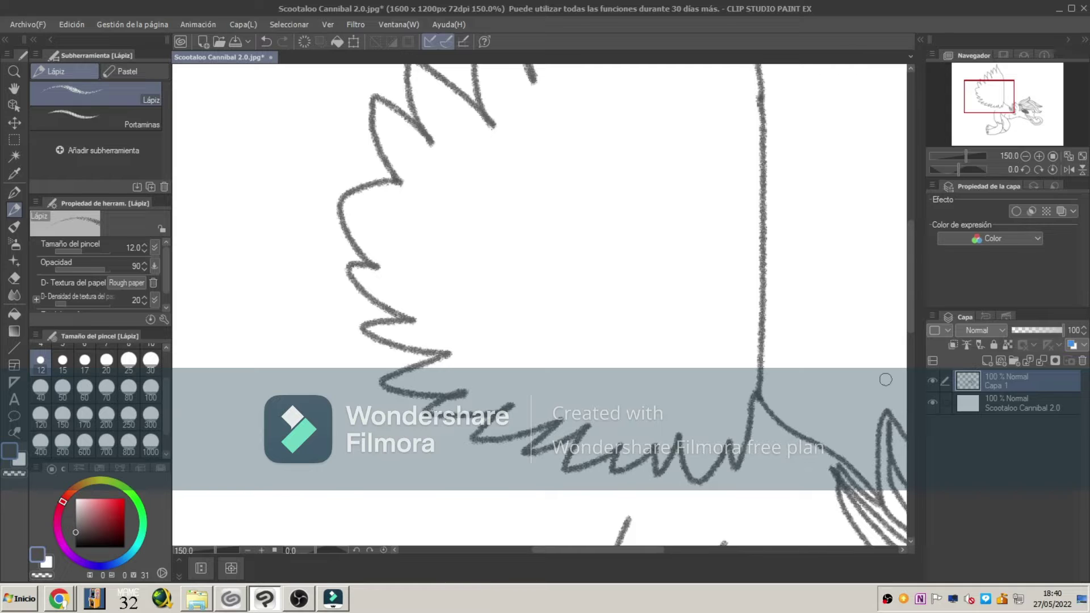
{"action": "scroll", "coordinate": [903, 312], "scroll_direction": "up", "scroll_amount": 3}
{"action": "left_click_drag", "start_coordinate": [748, 212], "coordinate": [540, 480]}
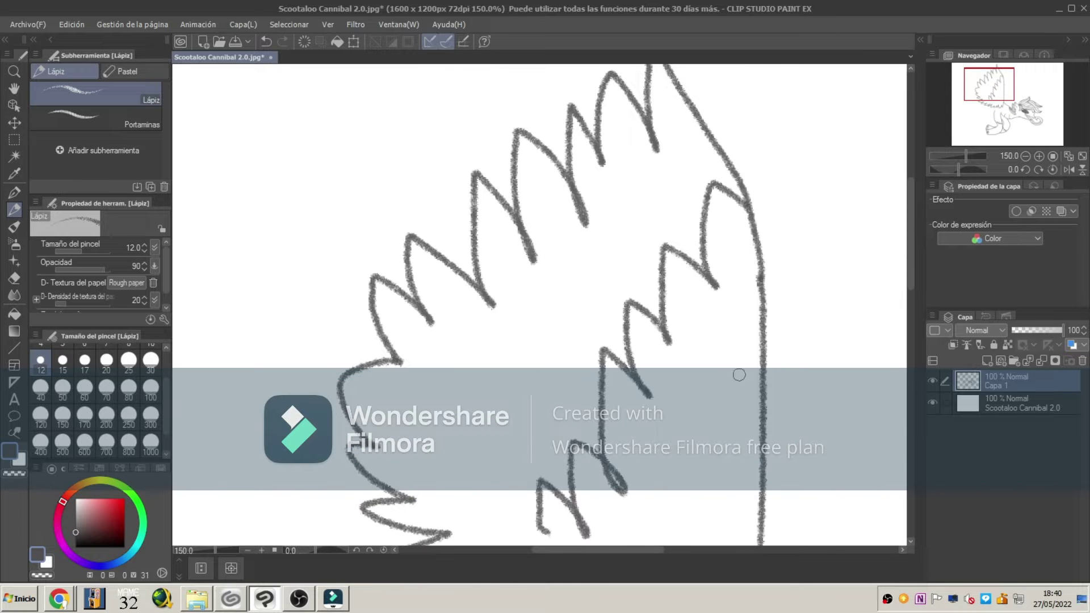
Draw the second feathered wing behind the head and a spiky fringe hanging beneath the neck
{"action": "left_click_drag", "start_coordinate": [911, 227], "coordinate": [911, 286]}
{"action": "left_click_drag", "start_coordinate": [586, 550], "coordinate": [695, 550]}
{"action": "mouse_move", "coordinate": [367, 361]}
{"action": "left_mouse_down"}
{"action": "mouse_move", "coordinate": [766, 140]}
{"action": "mouse_move", "coordinate": [832, 375]}
{"action": "mouse_move", "coordinate": [710, 464]}
{"action": "left_mouse_up"}
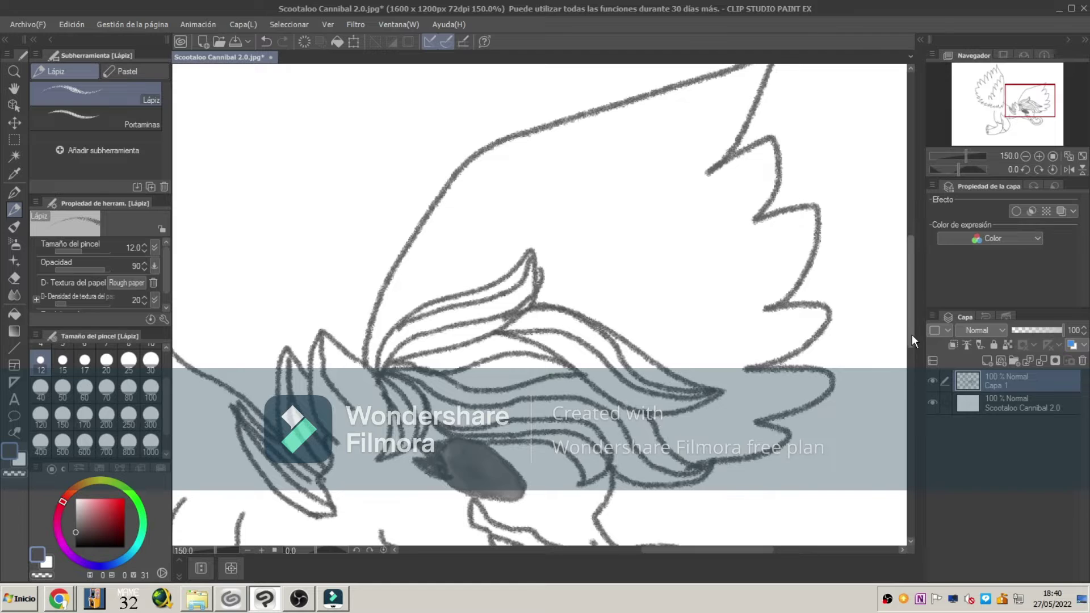
{"action": "scroll", "coordinate": [913, 340], "scroll_direction": "down", "scroll_amount": 2}
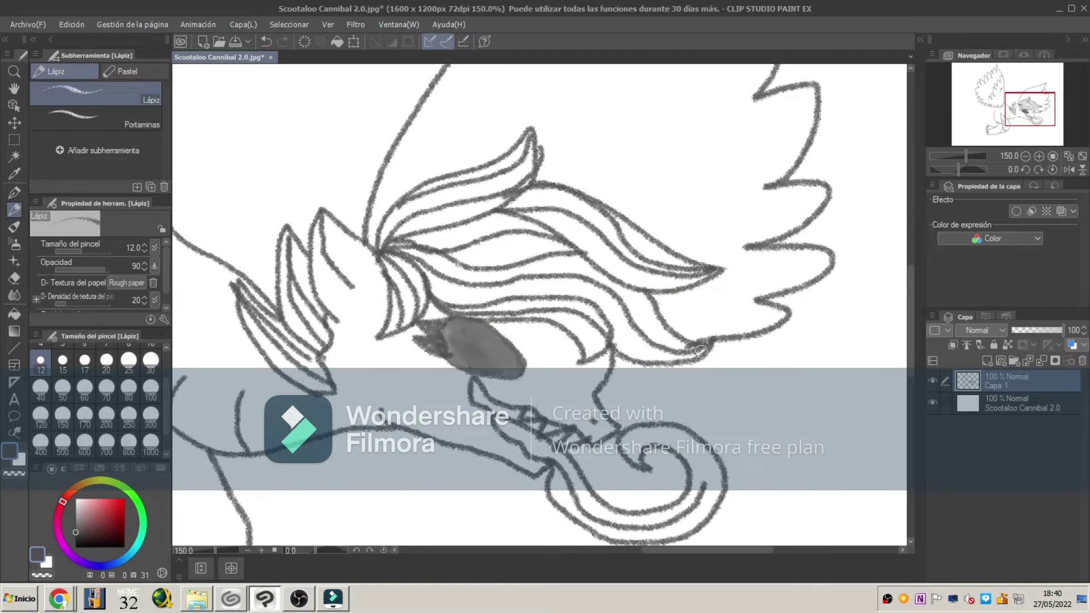
{"action": "scroll", "coordinate": [701, 351], "scroll_direction": "up", "scroll_amount": 2}
{"action": "mouse_move", "coordinate": [563, 172]}
{"action": "left_mouse_down"}
{"action": "mouse_move", "coordinate": [638, 195]}
{"action": "mouse_move", "coordinate": [686, 346]}
{"action": "mouse_move", "coordinate": [659, 379]}
{"action": "left_mouse_up"}
{"action": "scroll", "coordinate": [914, 316], "scroll_direction": "down", "scroll_amount": 6}
{"action": "mouse_move", "coordinate": [499, 230]}
{"action": "left_mouse_down"}
{"action": "mouse_move", "coordinate": [434, 282]}
{"action": "mouse_move", "coordinate": [267, 343]}
{"action": "mouse_move", "coordinate": [249, 300]}
{"action": "left_mouse_up"}
Draw the belly line and the outline of the hind leg stretched out behind the body
{"action": "left_click_drag", "start_coordinate": [754, 551], "coordinate": [634, 550]}
{"action": "left_click_drag", "start_coordinate": [910, 335], "coordinate": [911, 291]}
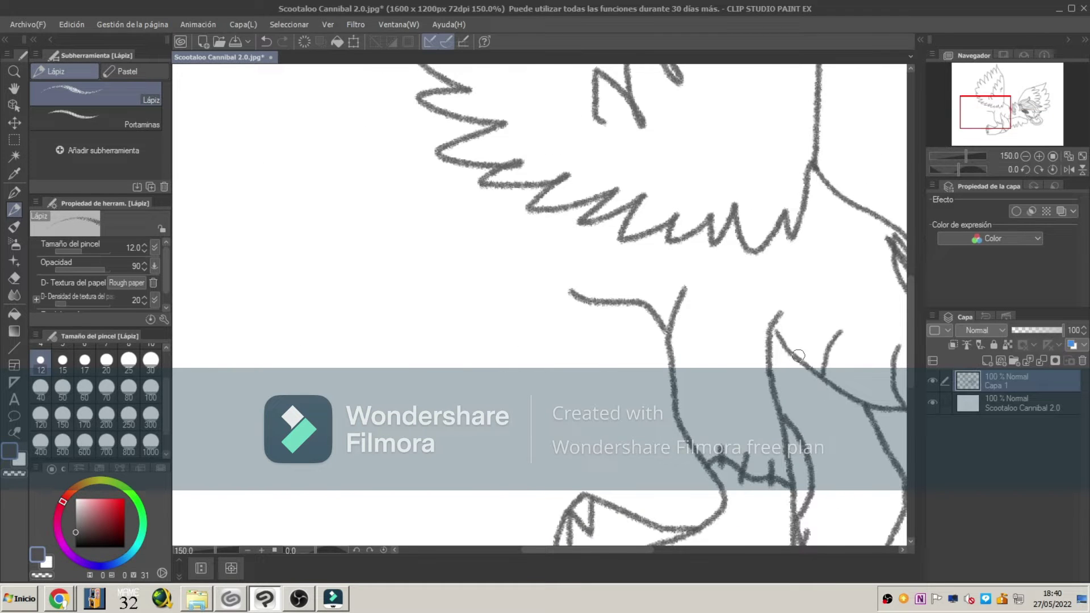
{"action": "left_click_drag", "start_coordinate": [641, 550], "coordinate": [618, 549]}
{"action": "left_click_drag", "start_coordinate": [688, 290], "coordinate": [548, 301]}
{"action": "mouse_move", "coordinate": [571, 159]}
{"action": "left_mouse_down"}
{"action": "mouse_move", "coordinate": [394, 292]}
{"action": "mouse_move", "coordinate": [355, 448]}
{"action": "mouse_move", "coordinate": [563, 301]}
{"action": "left_mouse_up"}
Draw a jagged-edged oval on the flank and a stitched seam across the stretched hind leg
{"action": "mouse_move", "coordinate": [572, 209]}
{"action": "left_mouse_down"}
{"action": "mouse_move", "coordinate": [669, 221]}
{"action": "mouse_move", "coordinate": [556, 204]}
{"action": "mouse_move", "coordinate": [615, 281]}
{"action": "left_mouse_up"}
{"action": "left_click_drag", "start_coordinate": [691, 241], "coordinate": [566, 217]}
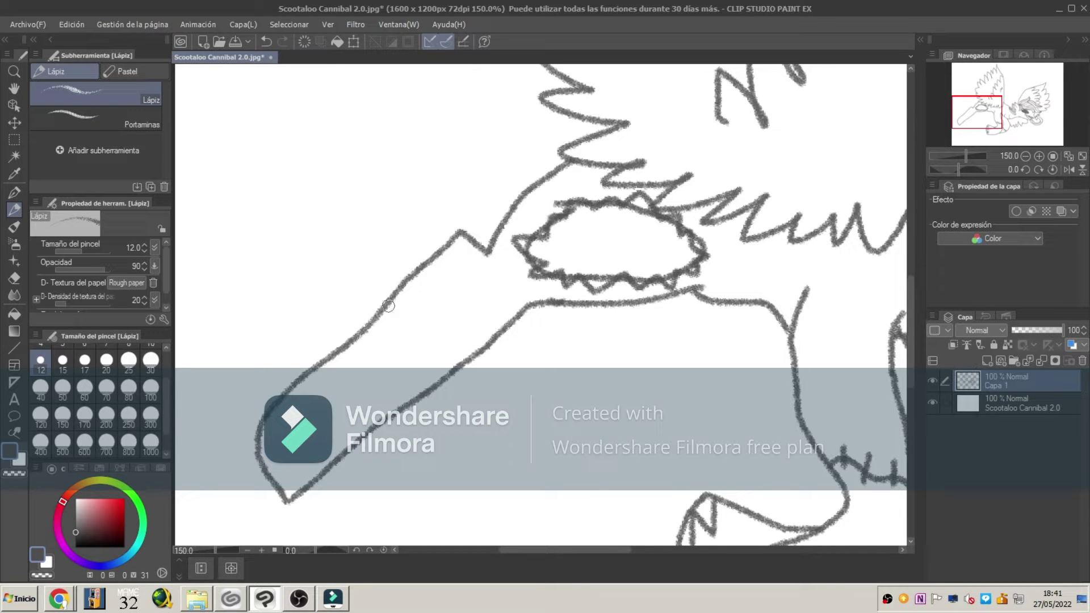
{"action": "left_click", "coordinate": [14, 279]}
{"action": "left_click", "coordinate": [14, 209]}
Sketch the second hind leg hanging below the belly, with a stitched seam and jagged hoof marks
{"action": "scroll", "coordinate": [761, 288], "scroll_direction": "down", "scroll_amount": 3}
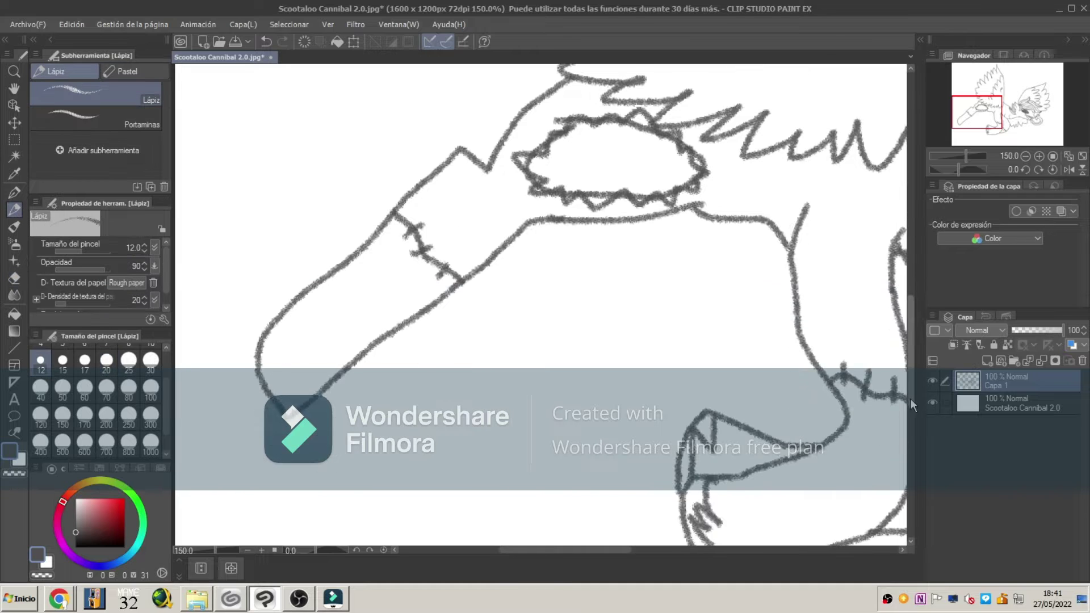
{"action": "left_click_drag", "start_coordinate": [742, 222], "coordinate": [623, 270]}
{"action": "mouse_move", "coordinate": [537, 218]}
{"action": "left_mouse_down"}
{"action": "mouse_move", "coordinate": [522, 447]}
{"action": "mouse_move", "coordinate": [610, 313]}
{"action": "left_mouse_up"}
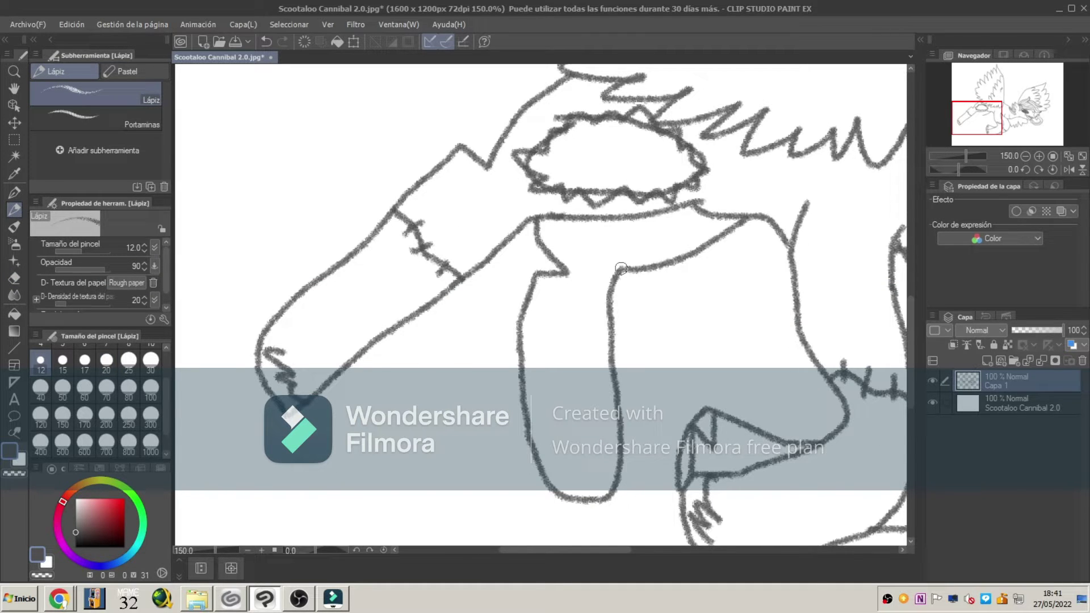
{"action": "left_click_drag", "start_coordinate": [550, 480], "coordinate": [615, 473]}
{"action": "left_click_drag", "start_coordinate": [522, 315], "coordinate": [598, 332]}
Free-transform the whole pony sketch, pulling the two corners on the hind-leg side inward to narrow the body, and apply it
{"action": "left_click_drag", "start_coordinate": [582, 549], "coordinate": [555, 549]}
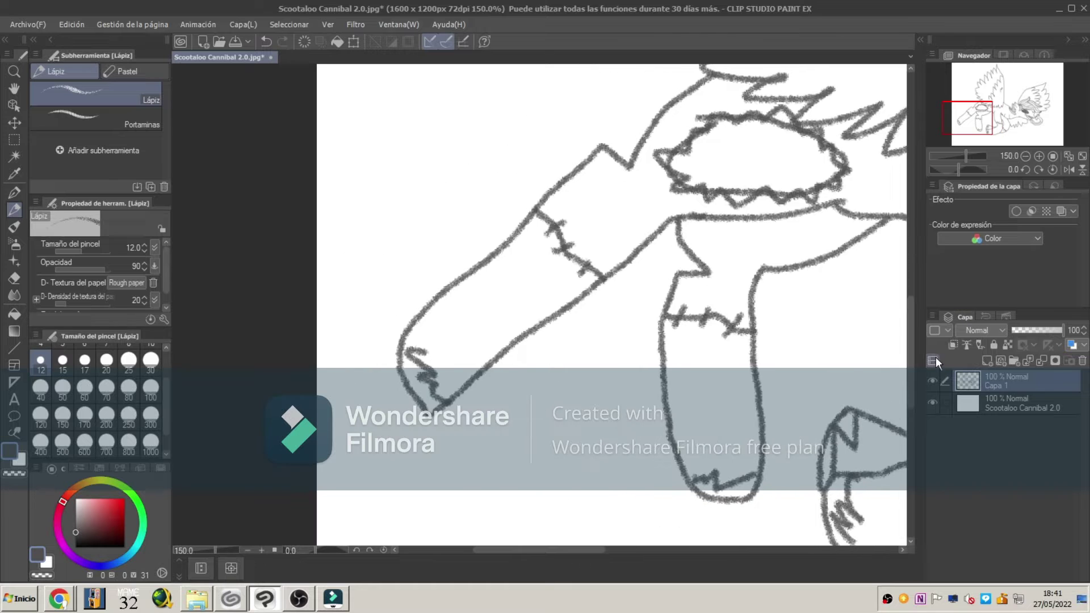
{"action": "left_click_drag", "start_coordinate": [911, 307], "coordinate": [911, 299]}
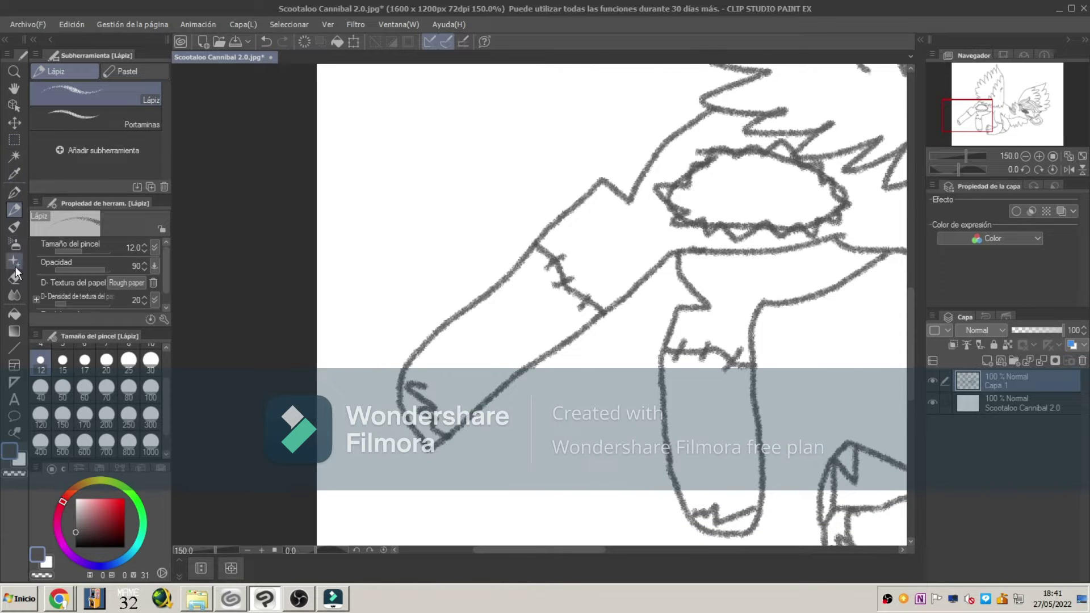
{"action": "left_click", "coordinate": [14, 71]}
{"action": "left_click", "coordinate": [66, 123]}
{"action": "left_click", "coordinate": [426, 245]}
{"action": "left_click", "coordinate": [380, 265]}
{"action": "left_click", "coordinate": [364, 306]}
{"action": "left_click", "coordinate": [379, 340]}
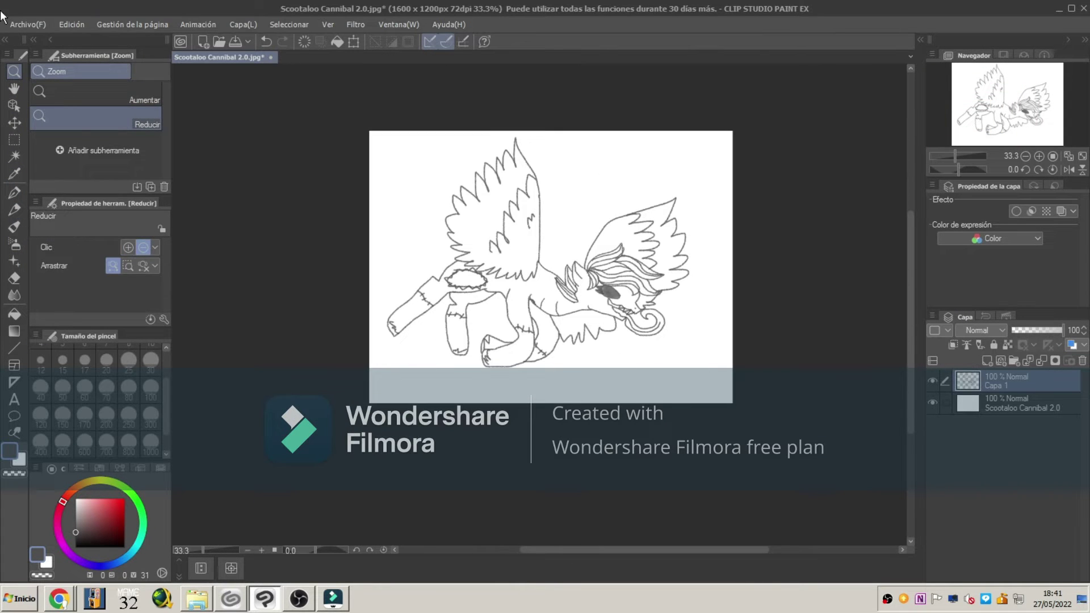
{"action": "left_click", "coordinate": [137, 27]}
{"action": "mouse_move", "coordinate": [72, 24]}
{"action": "mouse_move", "coordinate": [228, 321]}
{"action": "left_click", "coordinate": [352, 380]}
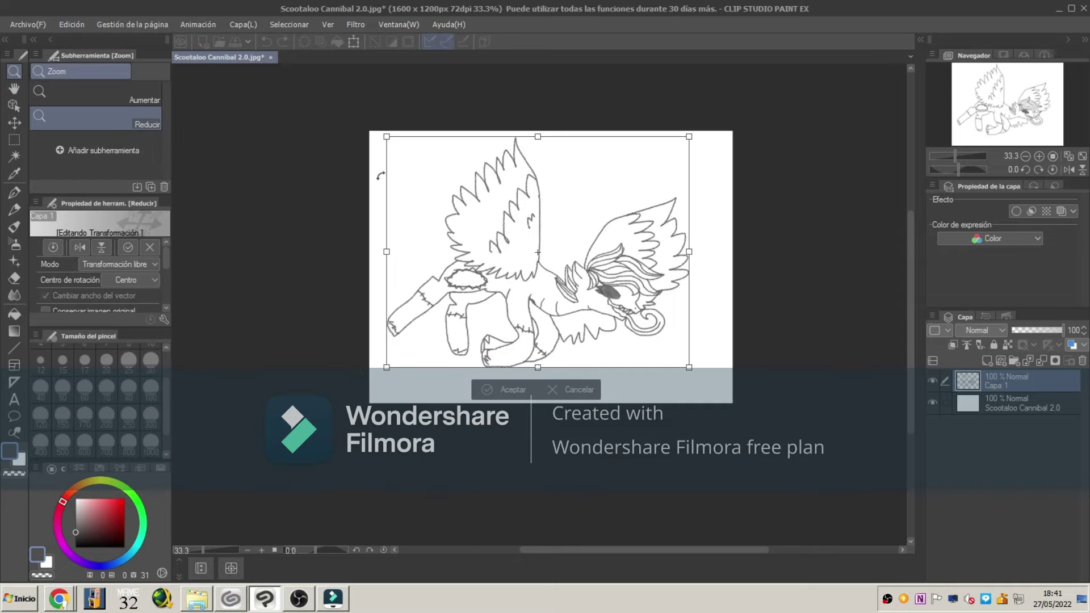
{"action": "left_click_drag", "start_coordinate": [386, 137], "coordinate": [406, 156]}
{"action": "left_click_drag", "start_coordinate": [387, 367], "coordinate": [452, 374]}
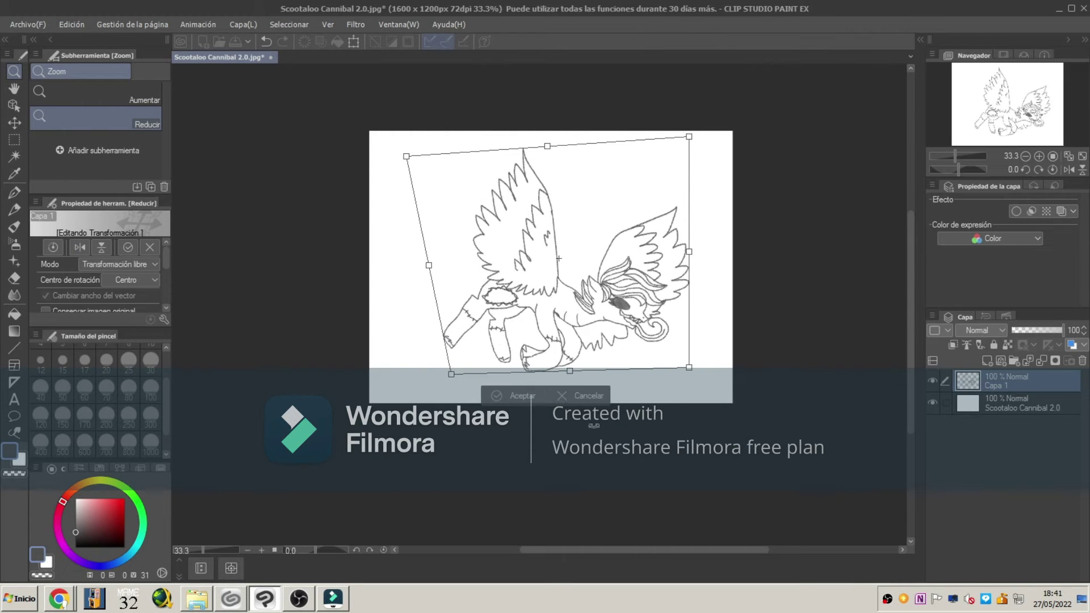
{"action": "key", "text": "Return"}
Zoom in on the rump and draw the flowing tail strands with curled tips behind the wing and hind leg
{"action": "left_click", "coordinate": [74, 93]}
{"action": "left_click", "coordinate": [397, 261]}
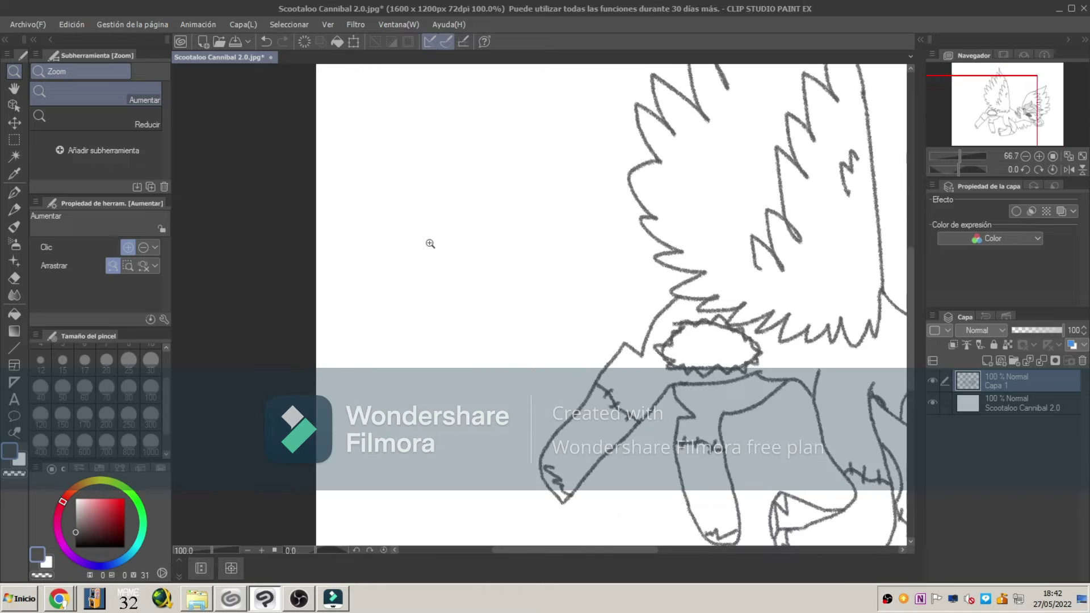
{"action": "left_click", "coordinate": [14, 209]}
{"action": "mouse_move", "coordinate": [643, 214]}
{"action": "left_mouse_down"}
{"action": "mouse_move", "coordinate": [540, 342]}
{"action": "mouse_move", "coordinate": [542, 405]}
{"action": "mouse_move", "coordinate": [644, 233]}
{"action": "left_mouse_up"}
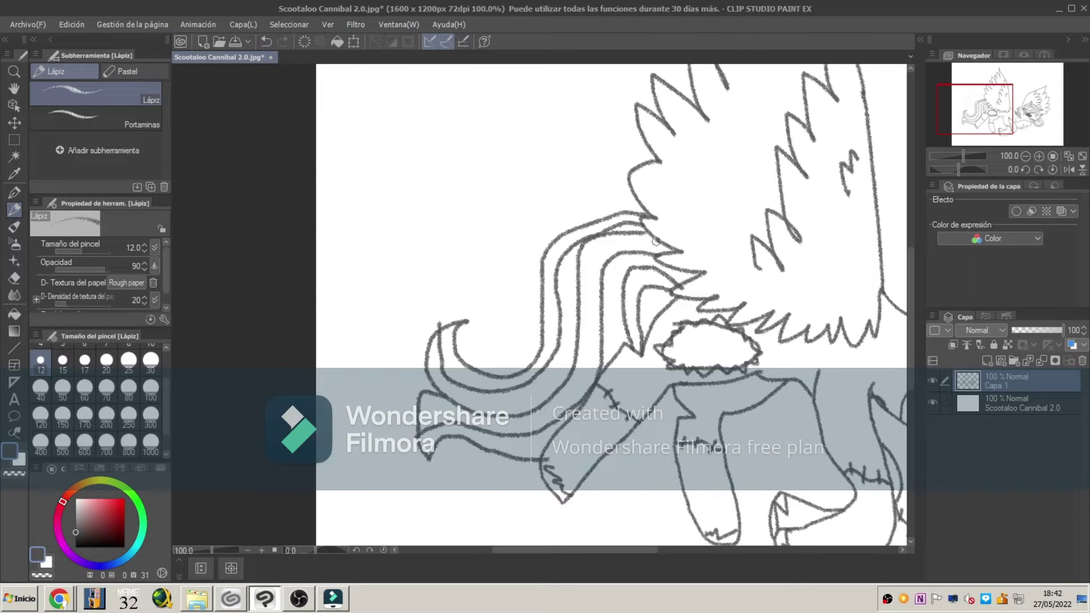
{"action": "mouse_move", "coordinate": [636, 194]}
{"action": "left_mouse_down"}
{"action": "mouse_move", "coordinate": [504, 221]}
{"action": "mouse_move", "coordinate": [487, 297]}
{"action": "left_mouse_up"}
{"action": "left_click", "coordinate": [72, 25]}
{"action": "left_click", "coordinate": [89, 33]}
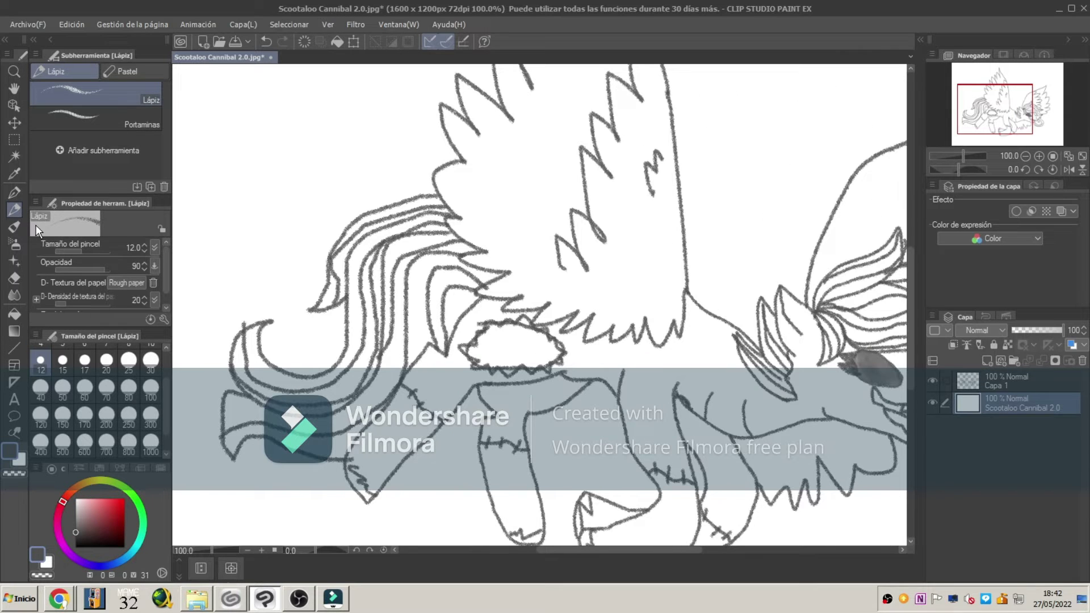
Cover the whole Scootaloo Cannibal 2.0 background layer in near-black using the G real pen at size 2000
{"action": "left_click", "coordinate": [14, 72]}
{"action": "left_click", "coordinate": [420, 332]}
{"action": "left_click_drag", "start_coordinate": [420, 332], "coordinate": [464, 333]}
{"action": "left_click", "coordinate": [464, 333]}
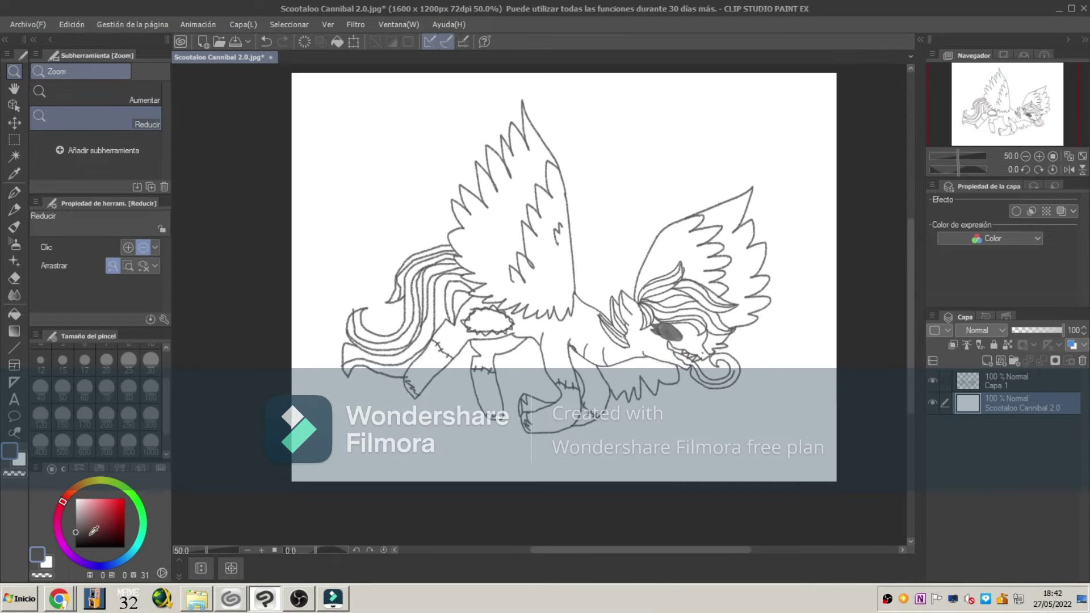
{"action": "left_click", "coordinate": [13, 193]}
{"action": "left_click", "coordinate": [106, 445]}
{"action": "left_click", "coordinate": [506, 261]}
Auto-select the area outside the pony, referring to all layers, and invert the selection to the pony's silhouette
{"action": "left_click", "coordinate": [74, 524]}
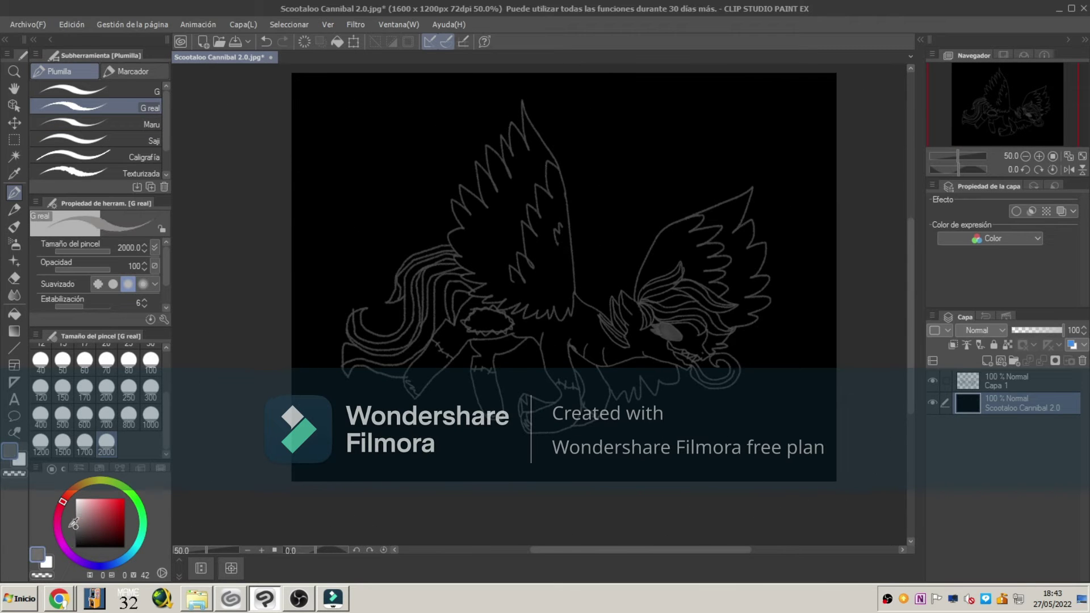
{"action": "left_click", "coordinate": [1004, 387]}
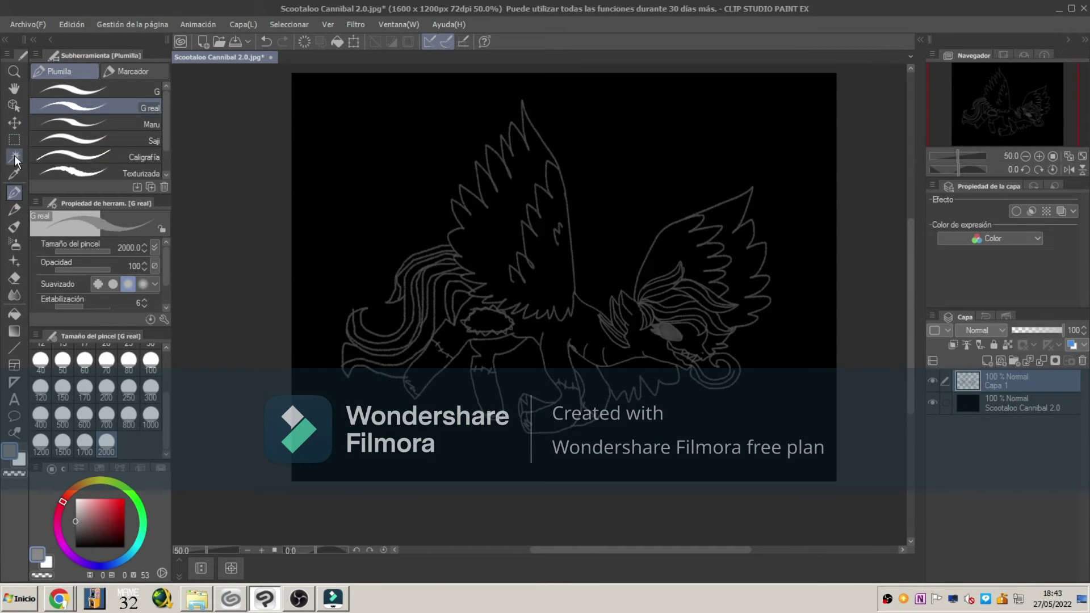
{"action": "left_click", "coordinate": [14, 156]}
{"action": "left_click", "coordinate": [618, 156]}
{"action": "left_click", "coordinate": [132, 25]}
{"action": "mouse_move", "coordinate": [289, 24]}
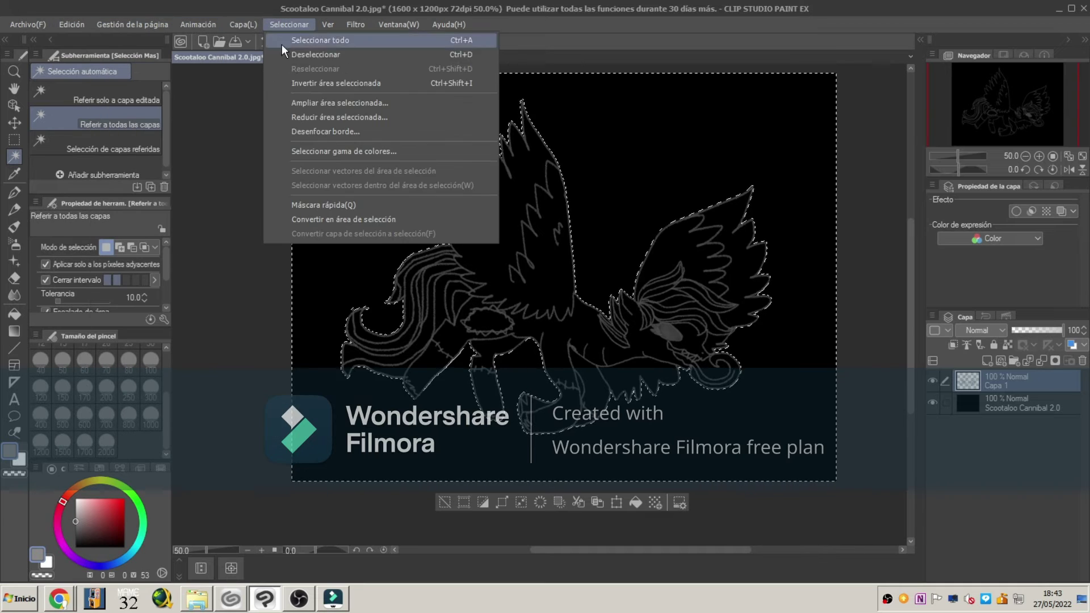
{"action": "left_click", "coordinate": [310, 83]}
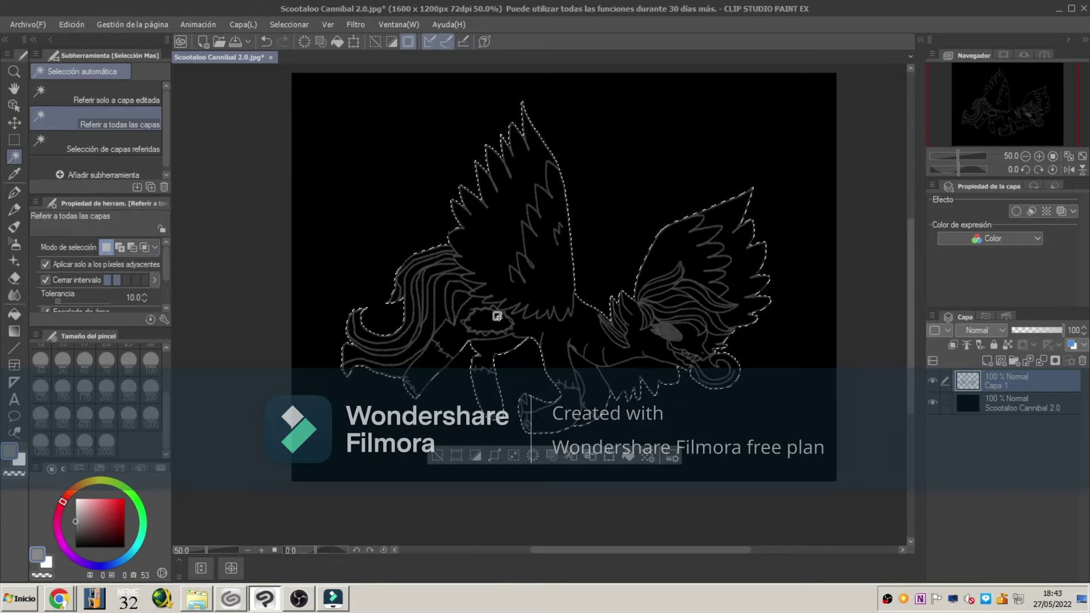
Fill the silhouette on the background layer with grey, add light-grey pencil shading at size 250, and blend it at size 200
{"action": "left_click", "coordinate": [1014, 407]}
{"action": "left_click", "coordinate": [14, 314]}
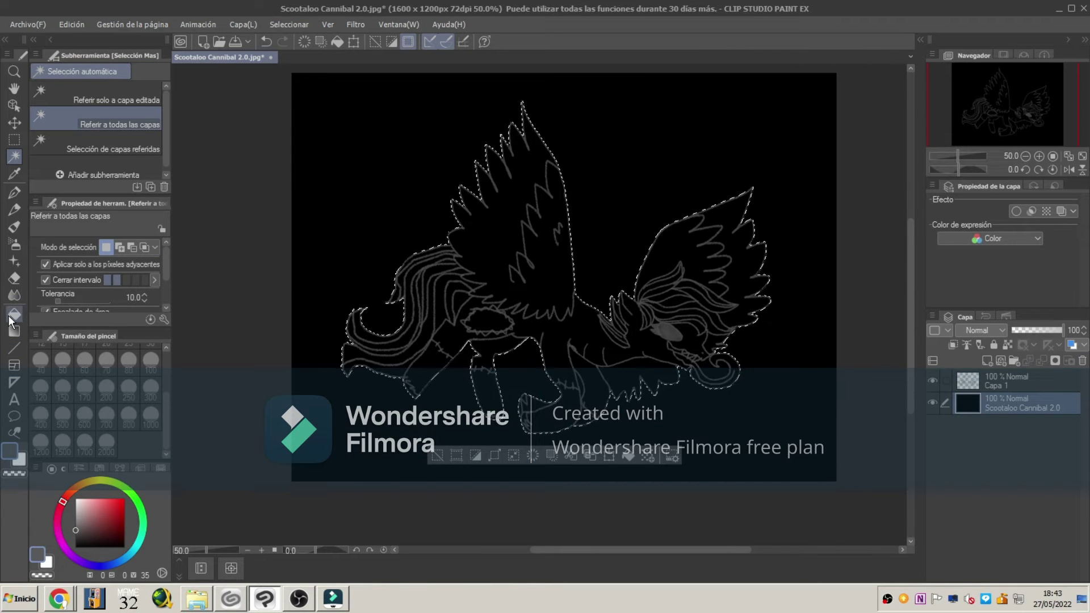
{"action": "left_click", "coordinate": [386, 250]}
{"action": "key", "text": "p"}
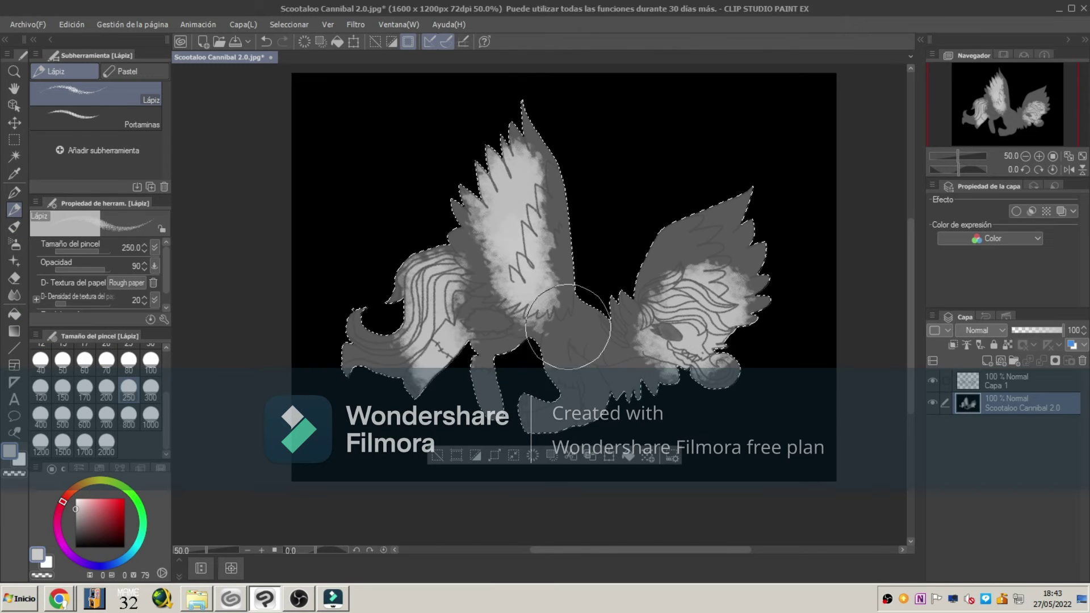
{"action": "left_click", "coordinate": [14, 295]}
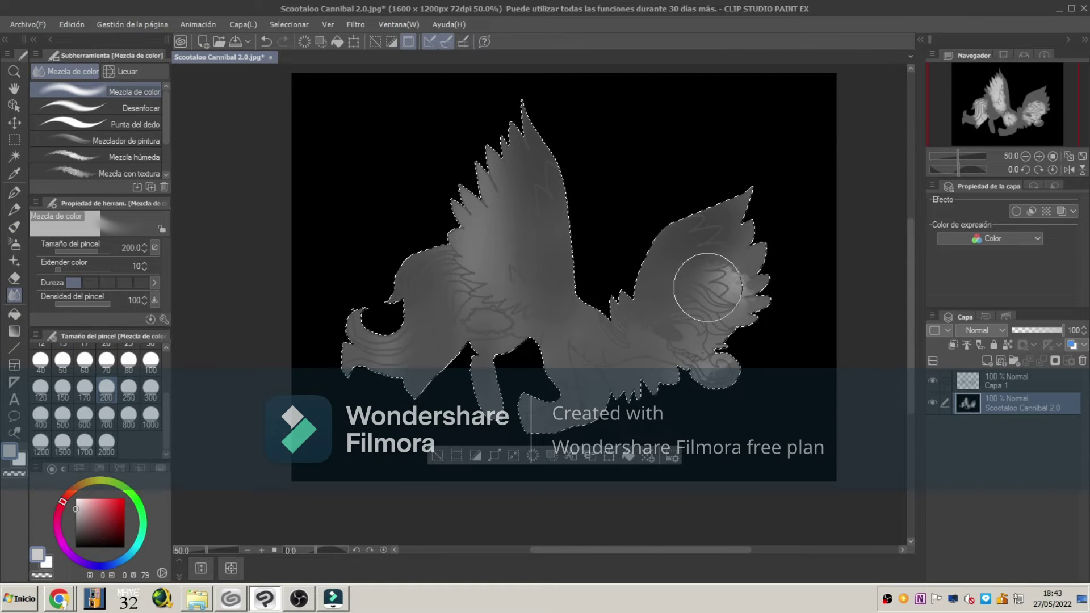
Paint light-grey highlights over the head, neck, wings and tail, blending each into the grey body
{"action": "key", "text": "p"}
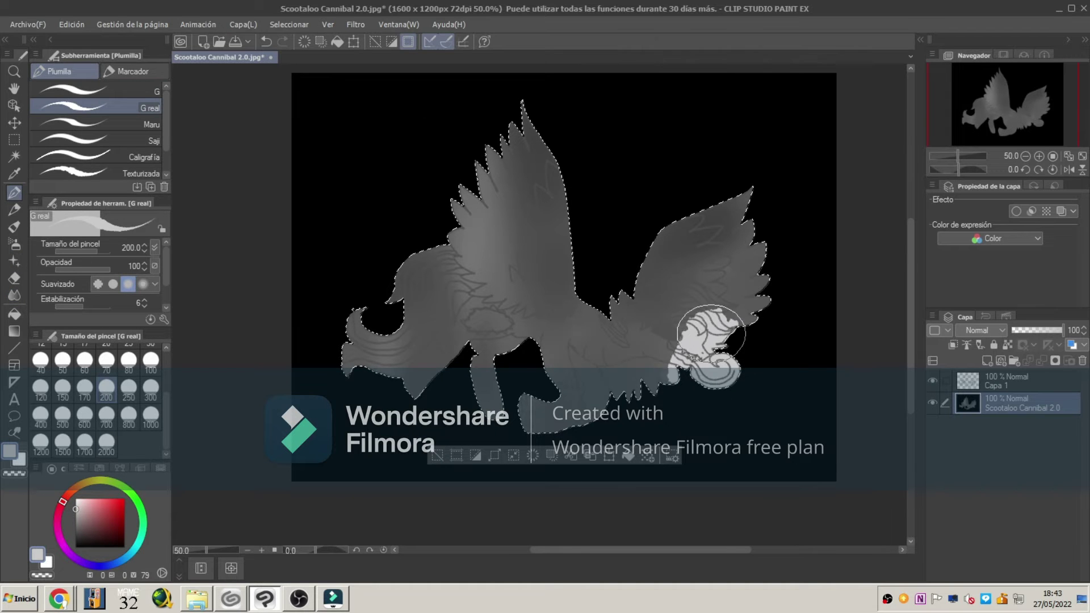
{"action": "key", "text": "j"}
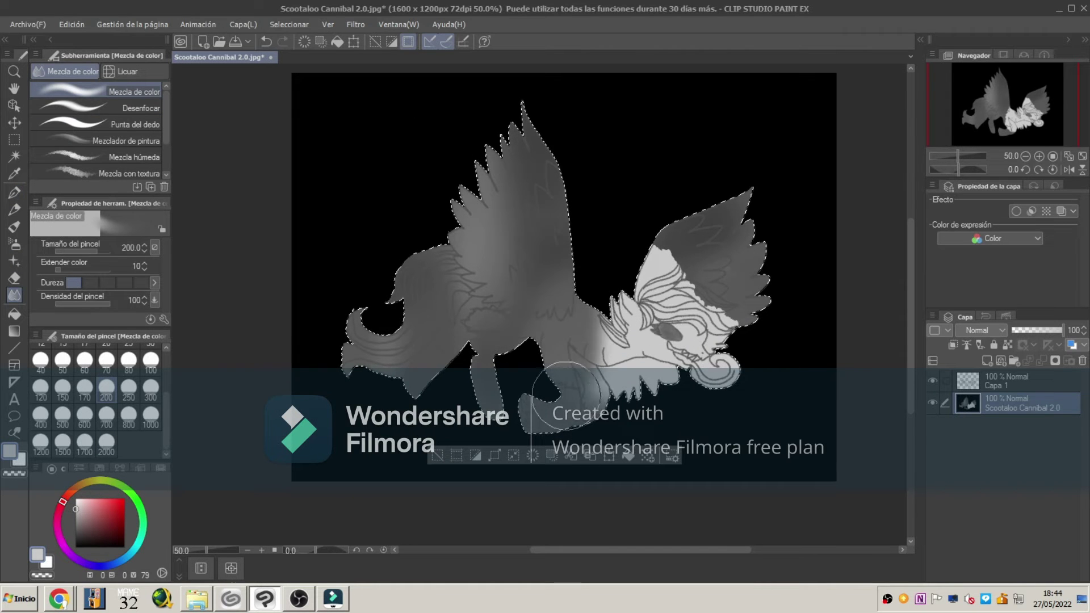
{"action": "left_click", "coordinate": [15, 209]}
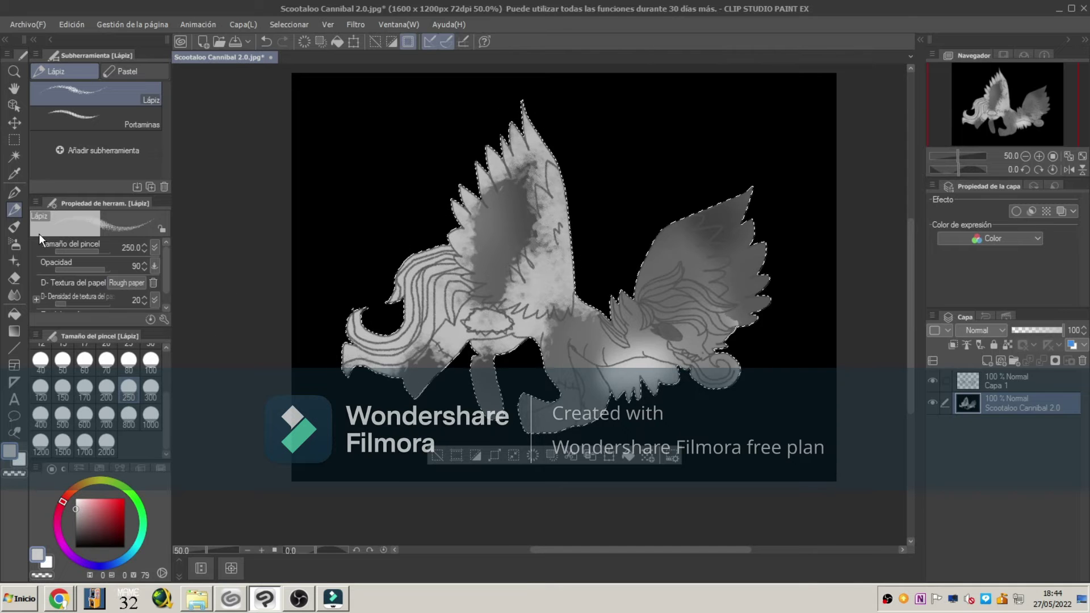
{"action": "key", "text": "j"}
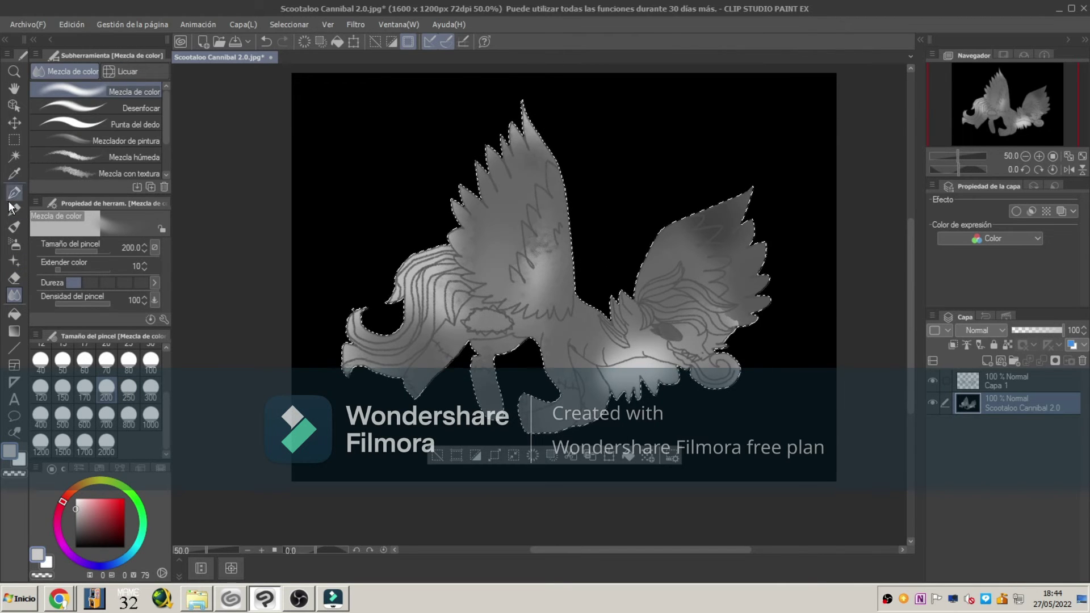
{"action": "key", "text": "p"}
{"action": "key", "text": "j"}
{"action": "mouse_move", "coordinate": [701, 249]}
{"action": "left_mouse_down"}
{"action": "mouse_move", "coordinate": [730, 207]}
{"action": "mouse_move", "coordinate": [543, 237]}
{"action": "mouse_move", "coordinate": [588, 382]}
{"action": "mouse_move", "coordinate": [613, 376]}
{"action": "left_mouse_up"}
Paint dark red patches around the mouth, tongue, flank oval and hind leg with the G real pen, down to size 70
{"action": "left_click", "coordinate": [116, 527]}
{"action": "left_click", "coordinate": [15, 192]}
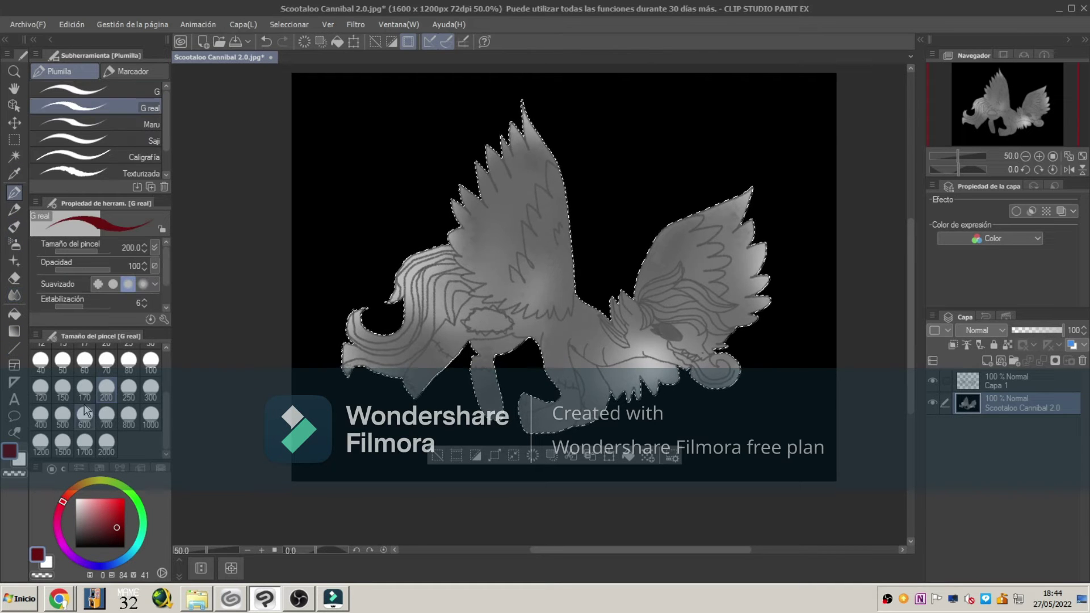
{"action": "left_click_drag", "start_coordinate": [673, 355], "coordinate": [718, 366]}
{"action": "left_click_drag", "start_coordinate": [457, 318], "coordinate": [500, 321]}
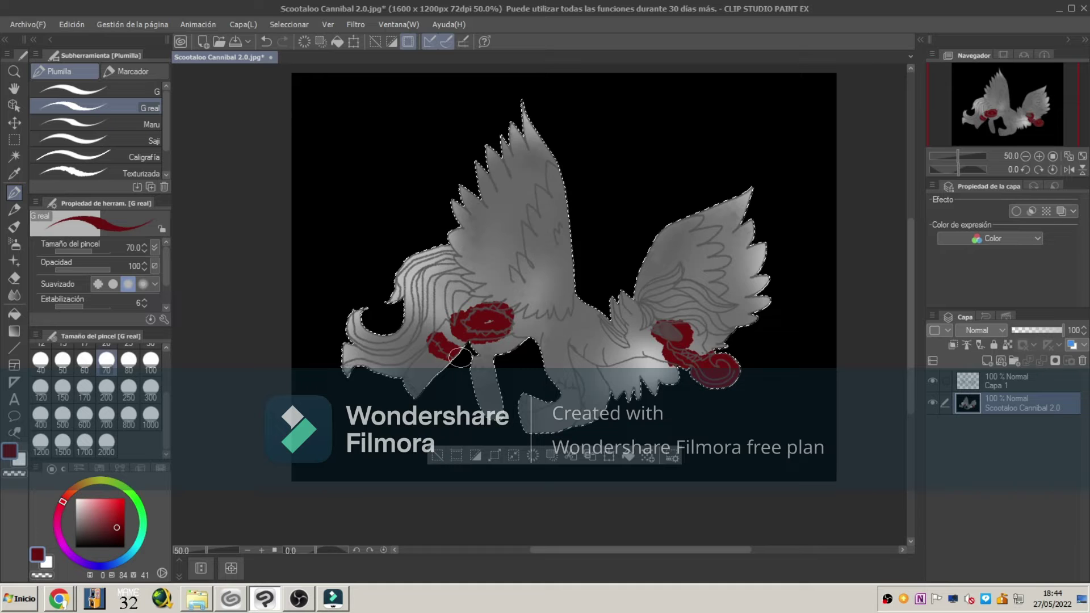
{"action": "key", "text": "b"}
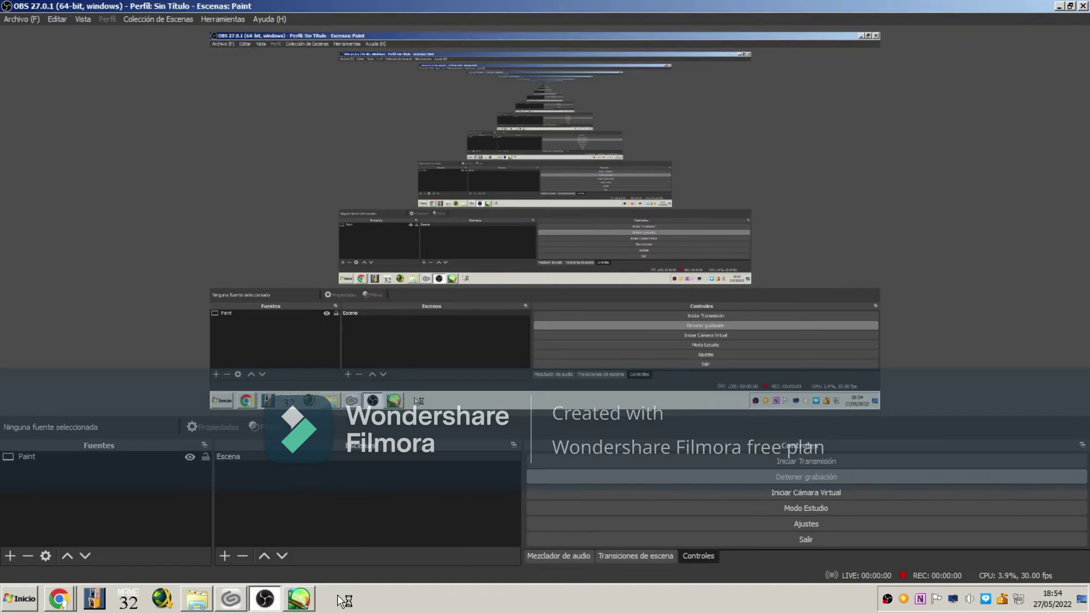
Switch to PaintTool SAI and add a new layer above the faded pony sketch for the head linework
{"action": "left_click", "coordinate": [298, 598]}
{"action": "left_click", "coordinate": [17, 239]}
{"action": "left_click", "coordinate": [146, 189]}
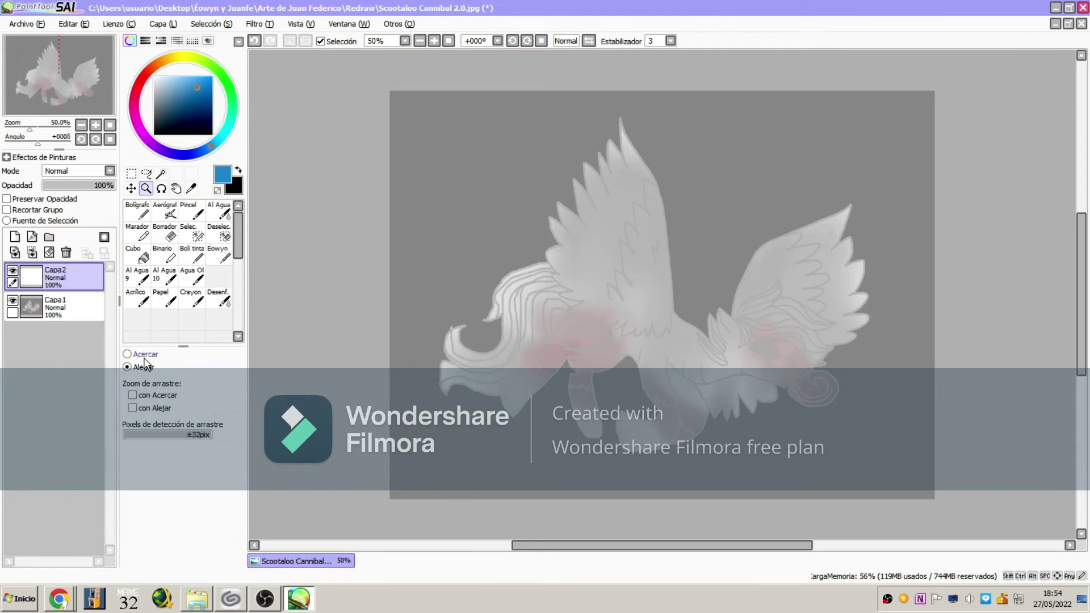
{"action": "left_click", "coordinate": [875, 372]}
{"action": "left_click", "coordinate": [784, 361]}
{"action": "left_click", "coordinate": [784, 360]}
Ink the pointed ear and the mane lock behind it with the black pen at size 3.5
{"action": "left_click", "coordinate": [155, 134]}
{"action": "left_click", "coordinate": [137, 211]}
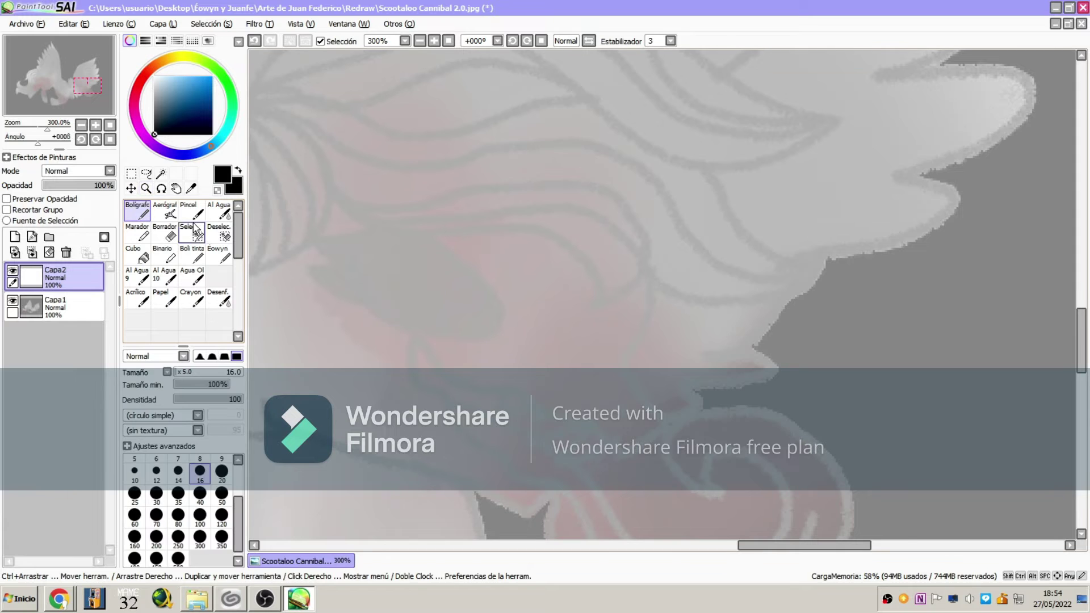
{"action": "left_click", "coordinate": [238, 459]}
{"action": "left_click", "coordinate": [200, 459]}
{"action": "left_click_drag", "start_coordinate": [93, 88], "coordinate": [82, 84]}
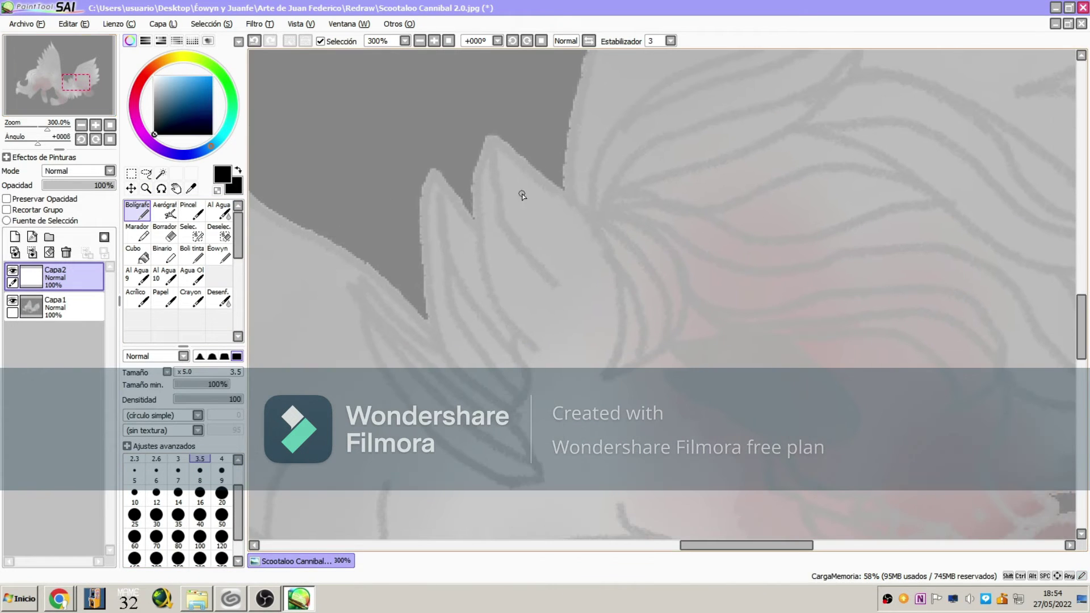
{"action": "mouse_move", "coordinate": [591, 213]}
{"action": "left_mouse_down"}
{"action": "mouse_move", "coordinate": [481, 107]}
{"action": "mouse_move", "coordinate": [528, 286]}
{"action": "left_mouse_up"}
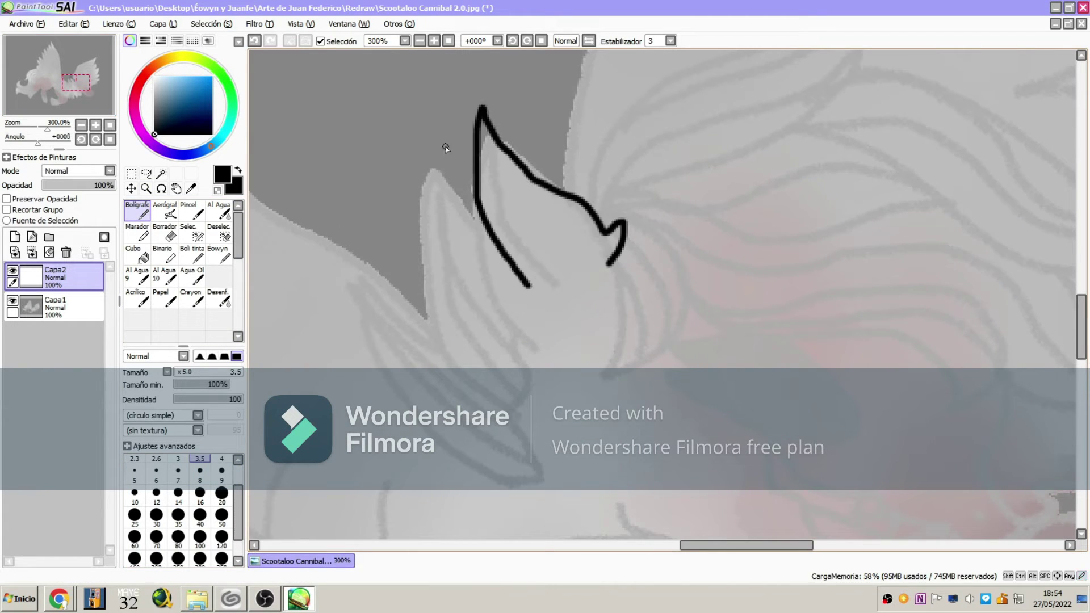
{"action": "mouse_move", "coordinate": [472, 133]}
{"action": "left_mouse_down"}
{"action": "mouse_move", "coordinate": [462, 238]}
{"action": "mouse_move", "coordinate": [481, 292]}
{"action": "mouse_move", "coordinate": [570, 352]}
{"action": "left_mouse_up"}
Ink the hair tuft in front of the ear with its strands and outline the upswept mane lock, undoing the last stroke
{"action": "mouse_move", "coordinate": [610, 262]}
{"action": "left_mouse_down"}
{"action": "mouse_move", "coordinate": [635, 344]}
{"action": "mouse_move", "coordinate": [585, 408]}
{"action": "mouse_move", "coordinate": [697, 366]}
{"action": "mouse_move", "coordinate": [668, 228]}
{"action": "mouse_move", "coordinate": [626, 233]}
{"action": "mouse_move", "coordinate": [617, 260]}
{"action": "mouse_move", "coordinate": [656, 365]}
{"action": "mouse_move", "coordinate": [621, 407]}
{"action": "mouse_move", "coordinate": [669, 388]}
{"action": "mouse_move", "coordinate": [630, 243]}
{"action": "mouse_move", "coordinate": [699, 325]}
{"action": "mouse_move", "coordinate": [703, 354]}
{"action": "left_mouse_up"}
{"action": "left_click_drag", "start_coordinate": [698, 270], "coordinate": [631, 236]}
{"action": "left_click_drag", "start_coordinate": [64, 94], "coordinate": [73, 86]}
{"action": "mouse_move", "coordinate": [295, 388]}
{"action": "left_mouse_down"}
{"action": "mouse_move", "coordinate": [584, 190]}
{"action": "mouse_move", "coordinate": [318, 433]}
{"action": "mouse_move", "coordinate": [408, 337]}
{"action": "mouse_move", "coordinate": [567, 241]}
{"action": "mouse_move", "coordinate": [570, 227]}
{"action": "left_mouse_up"}
{"action": "left_click", "coordinate": [73, 24]}
{"action": "left_click", "coordinate": [77, 35]}
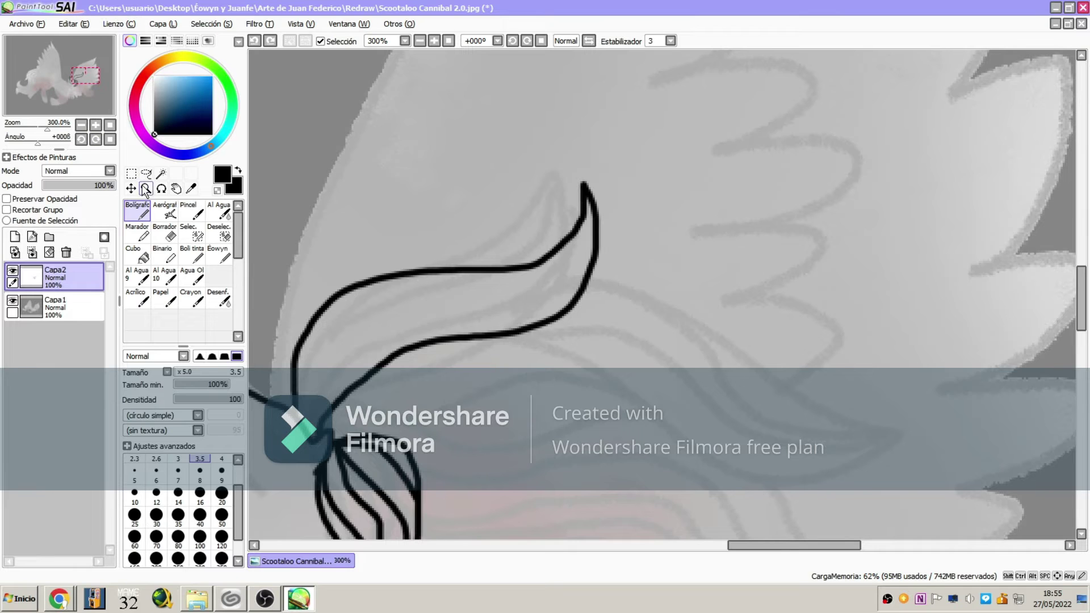
Draw two flowing strand lines inside the upswept mane lock, following its curve to the tip
{"action": "left_click", "coordinate": [146, 188]}
{"action": "left_click", "coordinate": [142, 354]}
{"action": "left_click", "coordinate": [295, 292]}
{"action": "left_click", "coordinate": [140, 211]}
{"action": "mouse_move", "coordinate": [304, 506]}
{"action": "left_mouse_down"}
{"action": "mouse_move", "coordinate": [339, 358]}
{"action": "mouse_move", "coordinate": [486, 301]}
{"action": "mouse_move", "coordinate": [632, 289]}
{"action": "mouse_move", "coordinate": [706, 262]}
{"action": "mouse_move", "coordinate": [775, 157]}
{"action": "mouse_move", "coordinate": [756, 134]}
{"action": "mouse_move", "coordinate": [738, 215]}
{"action": "left_mouse_up"}
{"action": "mouse_move", "coordinate": [317, 534]}
{"action": "left_mouse_down"}
{"action": "mouse_move", "coordinate": [325, 482]}
{"action": "mouse_move", "coordinate": [413, 357]}
{"action": "mouse_move", "coordinate": [586, 341]}
{"action": "mouse_move", "coordinate": [689, 313]}
{"action": "mouse_move", "coordinate": [749, 259]}
{"action": "mouse_move", "coordinate": [779, 177]}
{"action": "left_mouse_up"}
Ink the curved fringe lock over the forehead with its parallel strand lines and hooked tip
{"action": "left_click_drag", "start_coordinate": [72, 77], "coordinate": [77, 84]}
{"action": "mouse_move", "coordinate": [362, 294]}
{"action": "left_mouse_down"}
{"action": "mouse_move", "coordinate": [786, 426]}
{"action": "mouse_move", "coordinate": [721, 461]}
{"action": "mouse_move", "coordinate": [812, 223]}
{"action": "mouse_move", "coordinate": [363, 275]}
{"action": "mouse_move", "coordinate": [789, 357]}
{"action": "mouse_move", "coordinate": [817, 467]}
{"action": "mouse_move", "coordinate": [745, 230]}
{"action": "mouse_move", "coordinate": [564, 218]}
{"action": "left_mouse_up"}
{"action": "left_click_drag", "start_coordinate": [513, 243], "coordinate": [820, 307]}
{"action": "left_click_drag", "start_coordinate": [83, 84], "coordinate": [90, 84]}
{"action": "mouse_move", "coordinate": [483, 399]}
{"action": "left_mouse_down"}
{"action": "mouse_move", "coordinate": [603, 399]}
{"action": "mouse_move", "coordinate": [752, 361]}
{"action": "mouse_move", "coordinate": [514, 105]}
{"action": "left_mouse_up"}
{"action": "key", "text": "alt+f"}
{"action": "key", "text": "o"}
{"action": "scroll", "coordinate": [817, 123], "scroll_direction": "down", "scroll_amount": 10}
{"action": "scroll", "coordinate": [808, 383], "scroll_direction": "down", "scroll_amount": 2}
{"action": "scroll", "coordinate": [806, 374], "scroll_direction": "up", "scroll_amount": 6}
{"action": "scroll", "coordinate": [805, 372], "scroll_direction": "up", "scroll_amount": 1}
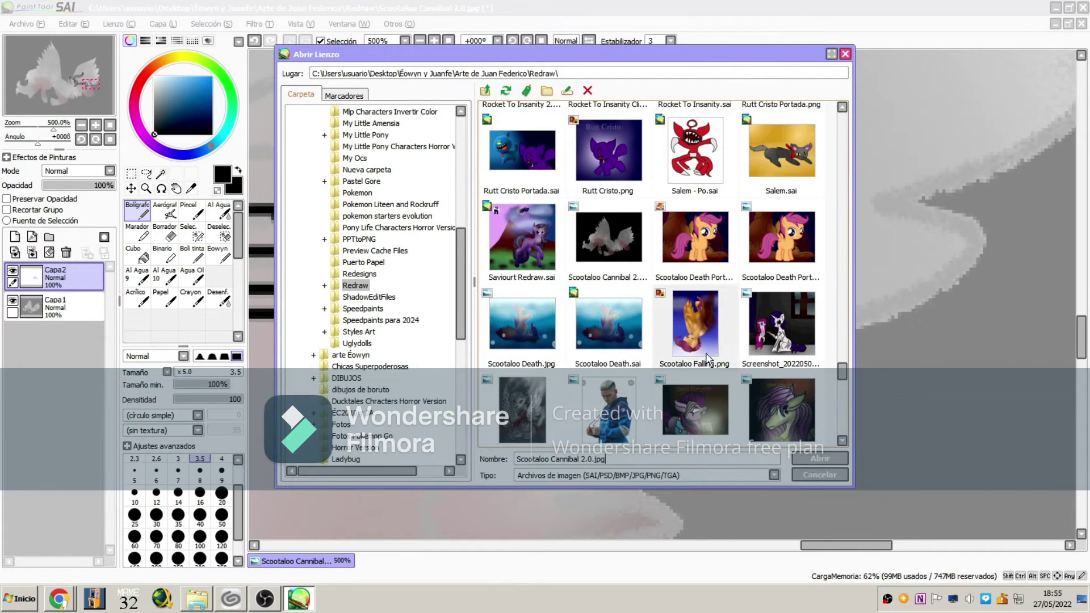
{"action": "left_click_drag", "start_coordinate": [464, 255], "coordinate": [465, 250]}
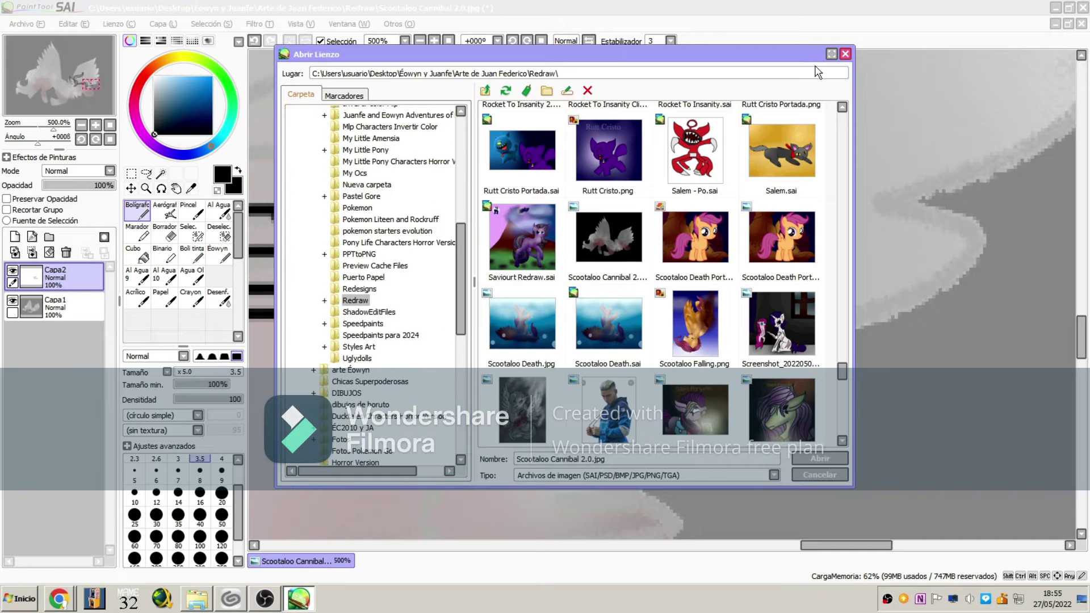
{"action": "left_click", "coordinate": [845, 54]}
Ink the long mane lock sweeping out above the fringe, with inner strand lines running to its pointed tip
{"action": "left_click_drag", "start_coordinate": [91, 84], "coordinate": [88, 80]}
{"action": "mouse_move", "coordinate": [405, 65]}
{"action": "left_mouse_down"}
{"action": "mouse_move", "coordinate": [648, 188]}
{"action": "mouse_move", "coordinate": [890, 299]}
{"action": "mouse_move", "coordinate": [882, 344]}
{"action": "mouse_move", "coordinate": [665, 328]}
{"action": "mouse_move", "coordinate": [480, 186]}
{"action": "mouse_move", "coordinate": [316, 130]}
{"action": "mouse_move", "coordinate": [474, 142]}
{"action": "mouse_move", "coordinate": [641, 255]}
{"action": "mouse_move", "coordinate": [753, 307]}
{"action": "mouse_move", "coordinate": [850, 309]}
{"action": "mouse_move", "coordinate": [688, 255]}
{"action": "mouse_move", "coordinate": [527, 145]}
{"action": "mouse_move", "coordinate": [385, 85]}
{"action": "mouse_move", "coordinate": [508, 92]}
{"action": "mouse_move", "coordinate": [592, 131]}
{"action": "left_mouse_up"}
{"action": "mouse_move", "coordinate": [557, 231]}
{"action": "left_mouse_down"}
{"action": "mouse_move", "coordinate": [637, 285]}
{"action": "mouse_move", "coordinate": [741, 331]}
{"action": "mouse_move", "coordinate": [845, 321]}
{"action": "mouse_move", "coordinate": [870, 307]}
{"action": "left_mouse_up"}
Select the empty mane area between the inked locks with the Magic Wand and ink short strands above the fringe, undoing the last stroke
{"action": "left_click", "coordinate": [146, 188]}
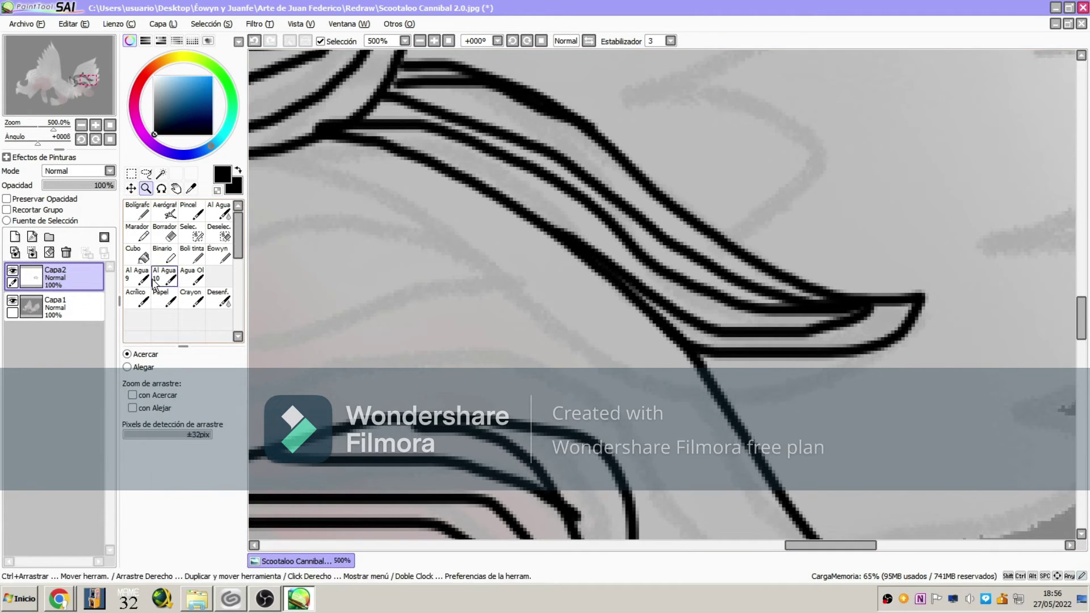
{"action": "scroll", "coordinate": [710, 238], "scroll_direction": "down", "scroll_amount": 2}
{"action": "left_click", "coordinate": [161, 173]}
{"action": "left_click", "coordinate": [466, 253]}
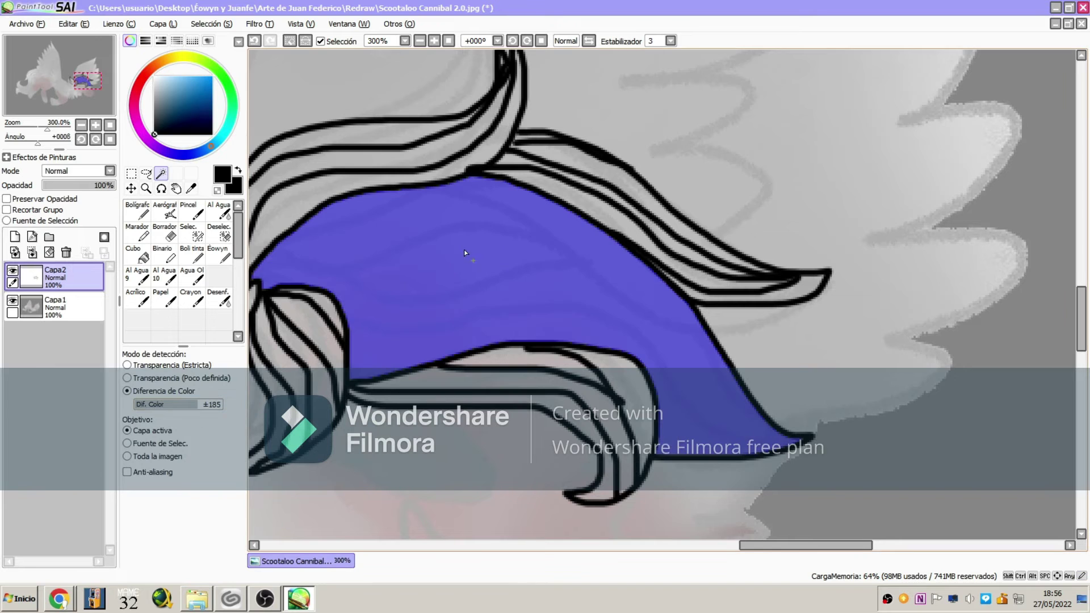
{"action": "left_click", "coordinate": [137, 211]}
{"action": "mouse_move", "coordinate": [258, 287]}
{"action": "left_mouse_down"}
{"action": "mouse_move", "coordinate": [519, 230]}
{"action": "mouse_move", "coordinate": [813, 451]}
{"action": "mouse_move", "coordinate": [402, 258]}
{"action": "mouse_move", "coordinate": [313, 288]}
{"action": "left_mouse_up"}
{"action": "left_click_drag", "start_coordinate": [341, 308], "coordinate": [528, 342]}
{"action": "mouse_move", "coordinate": [482, 346]}
{"action": "left_mouse_down"}
{"action": "mouse_move", "coordinate": [317, 347]}
{"action": "mouse_move", "coordinate": [520, 342]}
{"action": "left_mouse_up"}
{"action": "left_click", "coordinate": [64, 24]}
{"action": "left_click", "coordinate": [74, 38]}
Ink the remaining strands, including long ones curving across the selected mane area, and clear the selection
{"action": "left_click_drag", "start_coordinate": [341, 366], "coordinate": [444, 375]}
{"action": "mouse_move", "coordinate": [498, 343]}
{"action": "left_mouse_down"}
{"action": "mouse_move", "coordinate": [405, 315]}
{"action": "mouse_move", "coordinate": [343, 316]}
{"action": "left_mouse_up"}
{"action": "mouse_move", "coordinate": [256, 280]}
{"action": "left_mouse_down"}
{"action": "mouse_move", "coordinate": [386, 216]}
{"action": "mouse_move", "coordinate": [508, 205]}
{"action": "mouse_move", "coordinate": [588, 252]}
{"action": "left_mouse_up"}
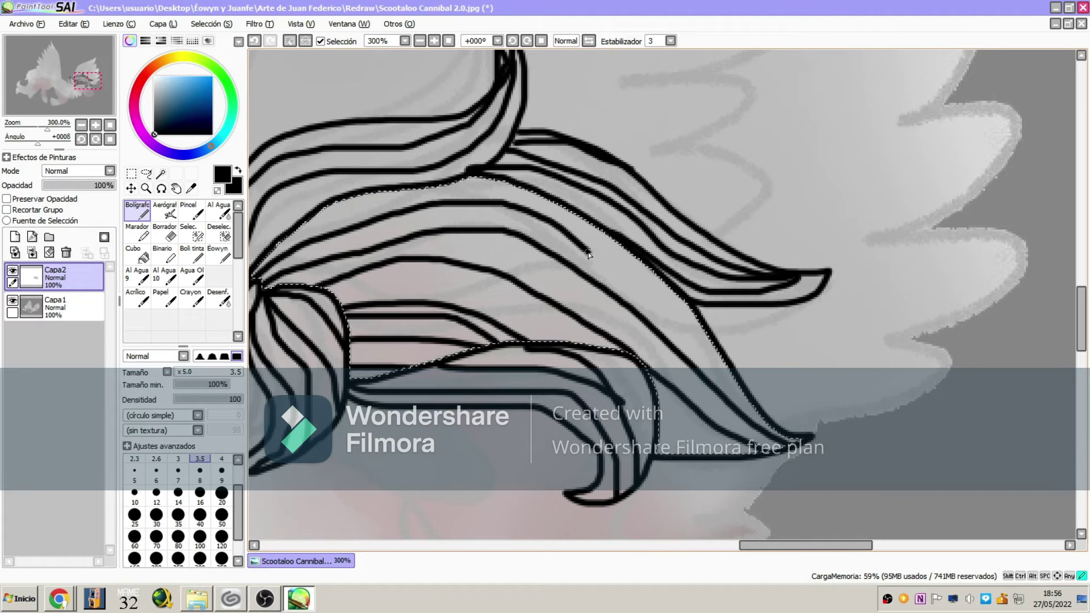
{"action": "left_click", "coordinate": [218, 233]}
{"action": "left_click", "coordinate": [448, 356]}
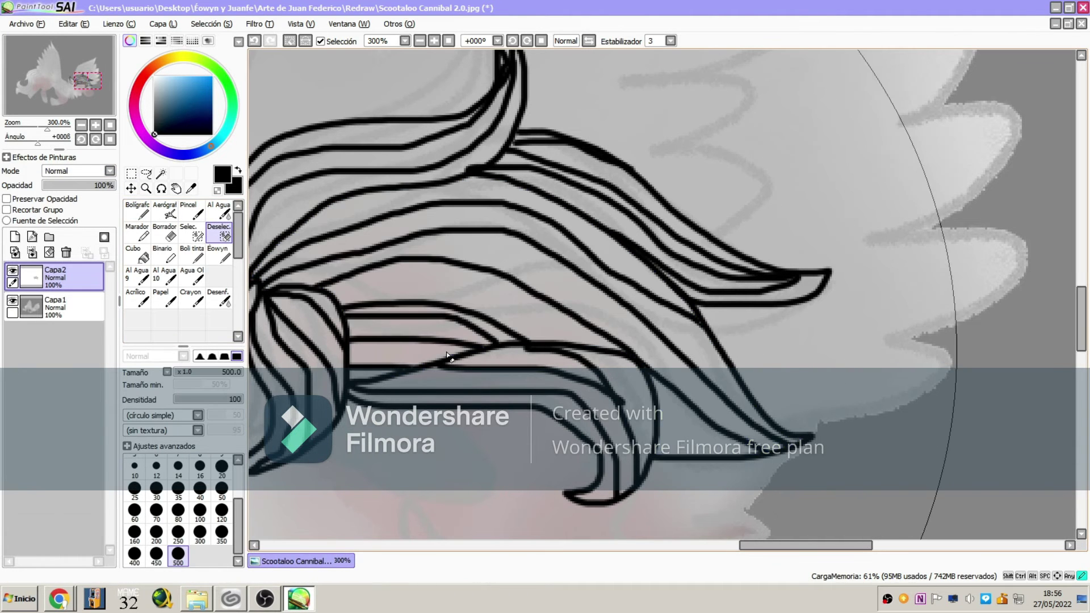
Ink the muzzle, lower jaw and open mouth with its jagged upper teeth and curved inner corner
{"action": "left_click_drag", "start_coordinate": [96, 108], "coordinate": [76, 93]}
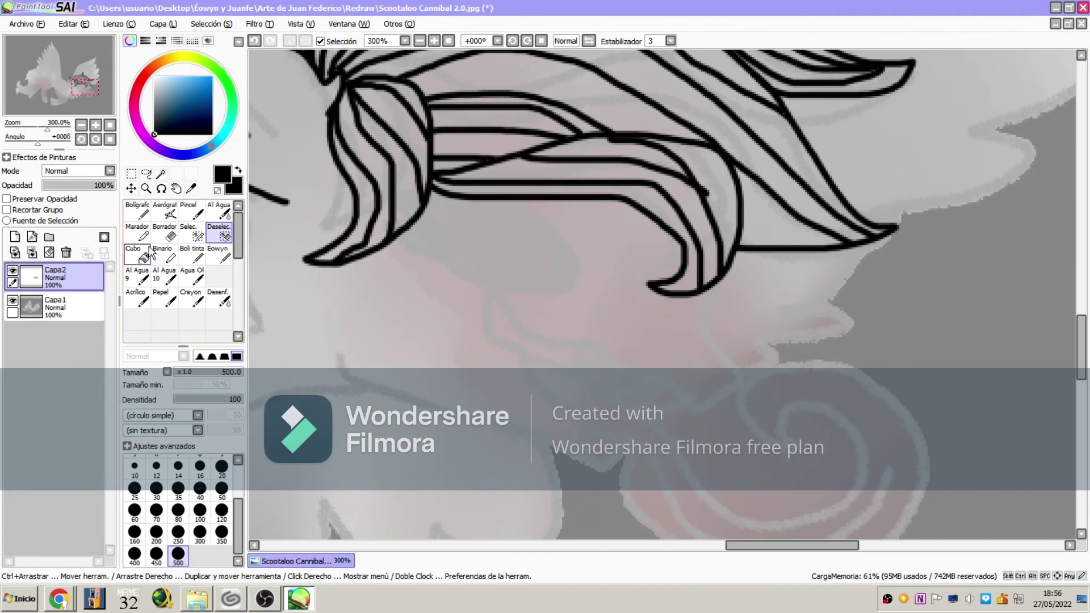
{"action": "left_click", "coordinate": [146, 189]}
{"action": "left_click", "coordinate": [530, 309]}
{"action": "left_click", "coordinate": [137, 210]}
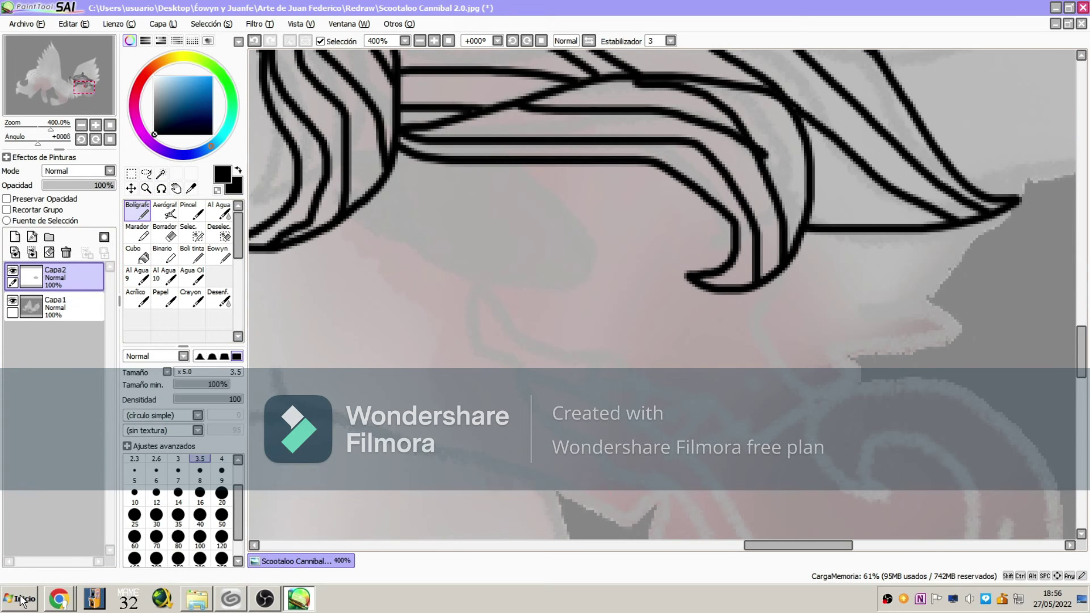
{"action": "mouse_move", "coordinate": [776, 284]}
{"action": "left_mouse_down"}
{"action": "mouse_move", "coordinate": [759, 331]}
{"action": "mouse_move", "coordinate": [802, 387]}
{"action": "mouse_move", "coordinate": [745, 447]}
{"action": "mouse_move", "coordinate": [558, 356]}
{"action": "mouse_move", "coordinate": [453, 284]}
{"action": "mouse_move", "coordinate": [444, 334]}
{"action": "mouse_move", "coordinate": [647, 496]}
{"action": "mouse_move", "coordinate": [621, 518]}
{"action": "mouse_move", "coordinate": [267, 376]}
{"action": "left_mouse_up"}
{"action": "mouse_move", "coordinate": [566, 361]}
{"action": "left_mouse_down"}
{"action": "mouse_move", "coordinate": [580, 383]}
{"action": "mouse_move", "coordinate": [612, 370]}
{"action": "mouse_move", "coordinate": [596, 396]}
{"action": "mouse_move", "coordinate": [648, 394]}
{"action": "mouse_move", "coordinate": [646, 422]}
{"action": "mouse_move", "coordinate": [712, 403]}
{"action": "mouse_move", "coordinate": [707, 442]}
{"action": "left_mouse_up"}
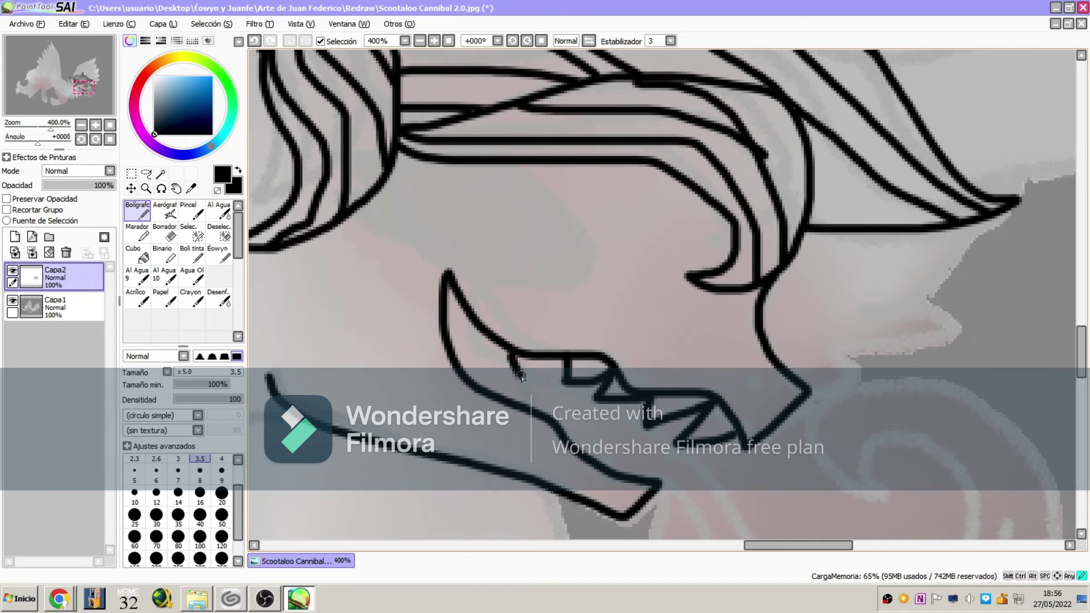
{"action": "left_click_drag", "start_coordinate": [75, 57], "coordinate": [80, 70]}
{"action": "left_click_drag", "start_coordinate": [347, 225], "coordinate": [353, 178]}
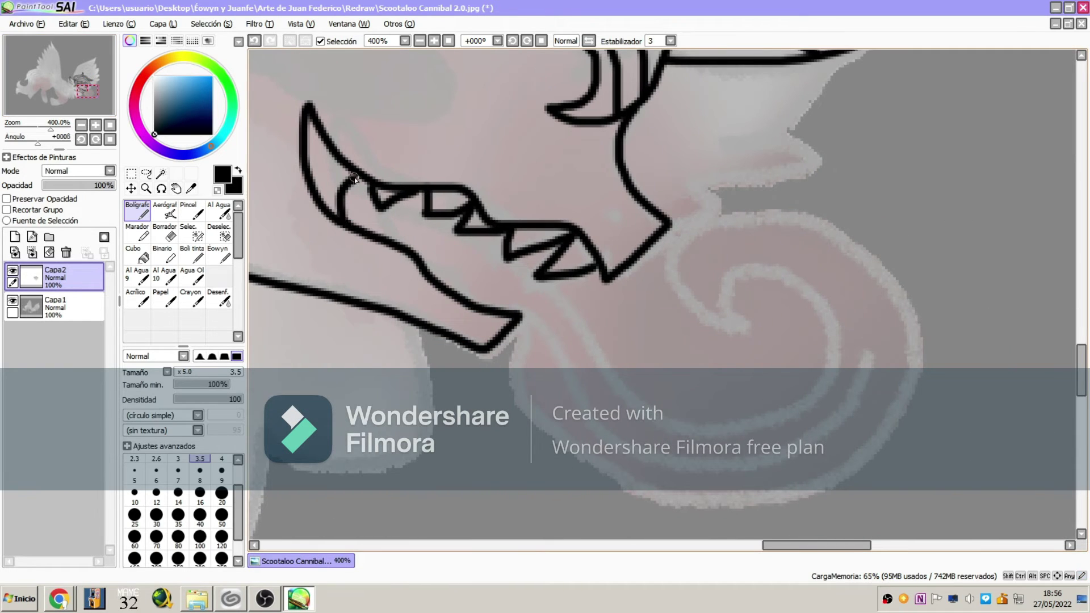
Ink the long tongue curling out of the mouth into a spiral, undoing and redrawing its inner line
{"action": "mouse_move", "coordinate": [348, 226]}
{"action": "left_mouse_down"}
{"action": "mouse_move", "coordinate": [473, 261]}
{"action": "mouse_move", "coordinate": [652, 429]}
{"action": "mouse_move", "coordinate": [828, 284]}
{"action": "mouse_move", "coordinate": [726, 332]}
{"action": "left_mouse_up"}
{"action": "mouse_move", "coordinate": [661, 278]}
{"action": "left_mouse_down"}
{"action": "mouse_move", "coordinate": [769, 214]}
{"action": "mouse_move", "coordinate": [932, 275]}
{"action": "mouse_move", "coordinate": [951, 392]}
{"action": "mouse_move", "coordinate": [883, 500]}
{"action": "mouse_move", "coordinate": [678, 525]}
{"action": "mouse_move", "coordinate": [523, 345]}
{"action": "left_mouse_up"}
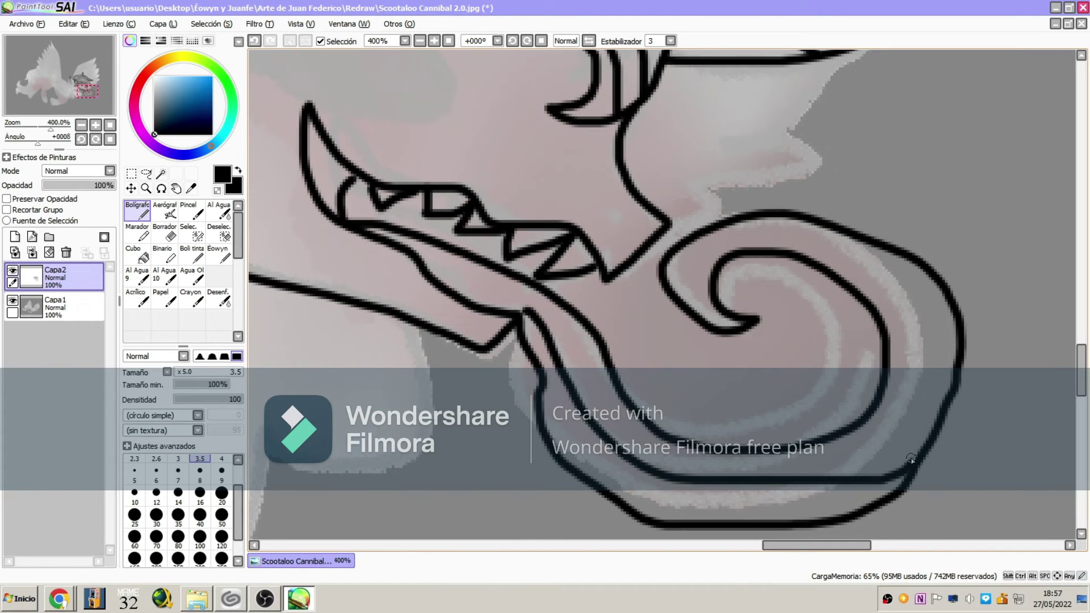
{"action": "key", "text": "ctrl+z"}
{"action": "mouse_move", "coordinate": [550, 329]}
{"action": "left_mouse_down"}
{"action": "mouse_move", "coordinate": [596, 398]}
{"action": "mouse_move", "coordinate": [675, 478]}
{"action": "mouse_move", "coordinate": [832, 483]}
{"action": "mouse_move", "coordinate": [864, 463]}
{"action": "left_mouse_up"}
Ink the underside of the jaw back to the throat and add the curved lines at the neck
{"action": "left_click_drag", "start_coordinate": [43, 73], "coordinate": [28, 71]}
{"action": "mouse_move", "coordinate": [886, 266]}
{"action": "left_mouse_down"}
{"action": "mouse_move", "coordinate": [863, 284]}
{"action": "mouse_move", "coordinate": [555, 284]}
{"action": "left_mouse_up"}
{"action": "mouse_move", "coordinate": [462, 220]}
{"action": "left_mouse_down"}
{"action": "mouse_move", "coordinate": [434, 275]}
{"action": "mouse_move", "coordinate": [579, 371]}
{"action": "left_mouse_up"}
Add strand lines inside the ear and the mane lock behind it, and ink another pointed lock with strands below
{"action": "left_click_drag", "start_coordinate": [69, 87], "coordinate": [75, 67]}
{"action": "mouse_move", "coordinate": [596, 137]}
{"action": "left_mouse_down"}
{"action": "mouse_move", "coordinate": [547, 84]}
{"action": "mouse_move", "coordinate": [526, 199]}
{"action": "mouse_move", "coordinate": [662, 379]}
{"action": "left_mouse_up"}
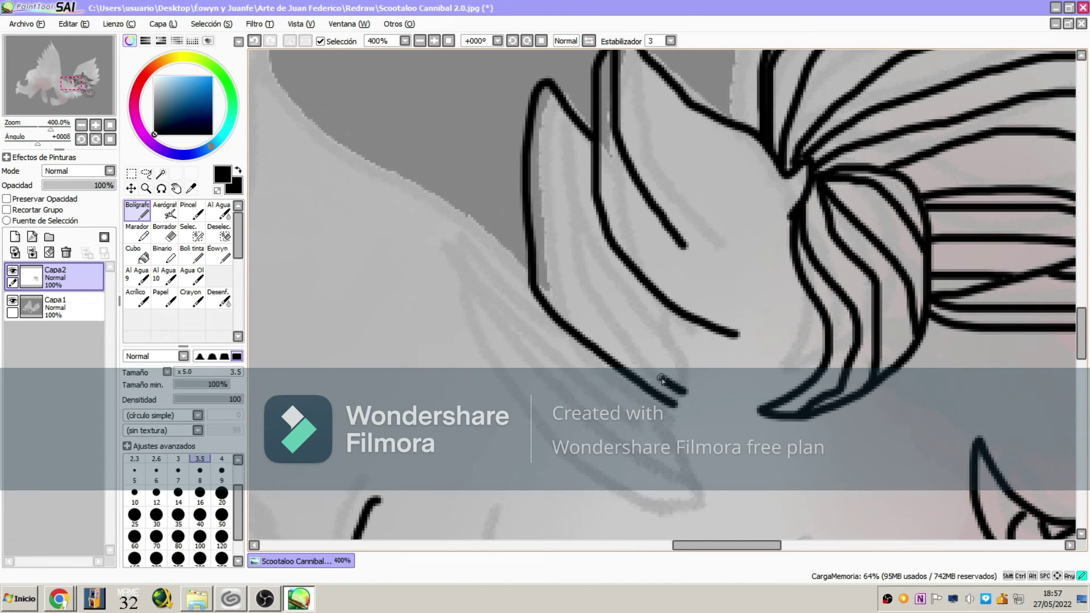
{"action": "left_click_drag", "start_coordinate": [548, 85], "coordinate": [707, 364]}
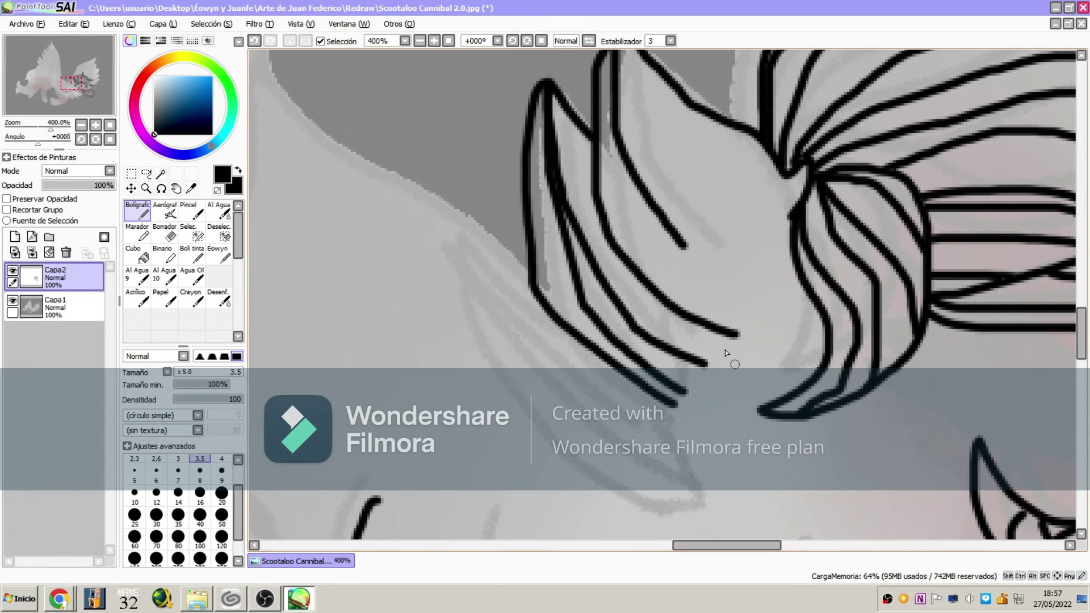
{"action": "mouse_move", "coordinate": [525, 256]}
{"action": "left_mouse_down"}
{"action": "mouse_move", "coordinate": [474, 288]}
{"action": "mouse_move", "coordinate": [571, 415]}
{"action": "mouse_move", "coordinate": [663, 461]}
{"action": "left_mouse_up"}
{"action": "mouse_move", "coordinate": [695, 438]}
{"action": "left_mouse_down"}
{"action": "mouse_move", "coordinate": [576, 375]}
{"action": "mouse_move", "coordinate": [476, 226]}
{"action": "left_mouse_up"}
Review the inked head against the whole drawing and bring the chest and front legs into view at 150%
{"action": "left_click_drag", "start_coordinate": [89, 96], "coordinate": [49, 113]}
{"action": "left_click", "coordinate": [146, 188]}
{"action": "left_click", "coordinate": [136, 367]}
{"action": "left_click", "coordinate": [604, 401]}
{"action": "left_click", "coordinate": [603, 401]}
{"action": "left_click", "coordinate": [603, 402]}
{"action": "left_click", "coordinate": [603, 402]}
{"action": "left_click", "coordinate": [603, 401]}
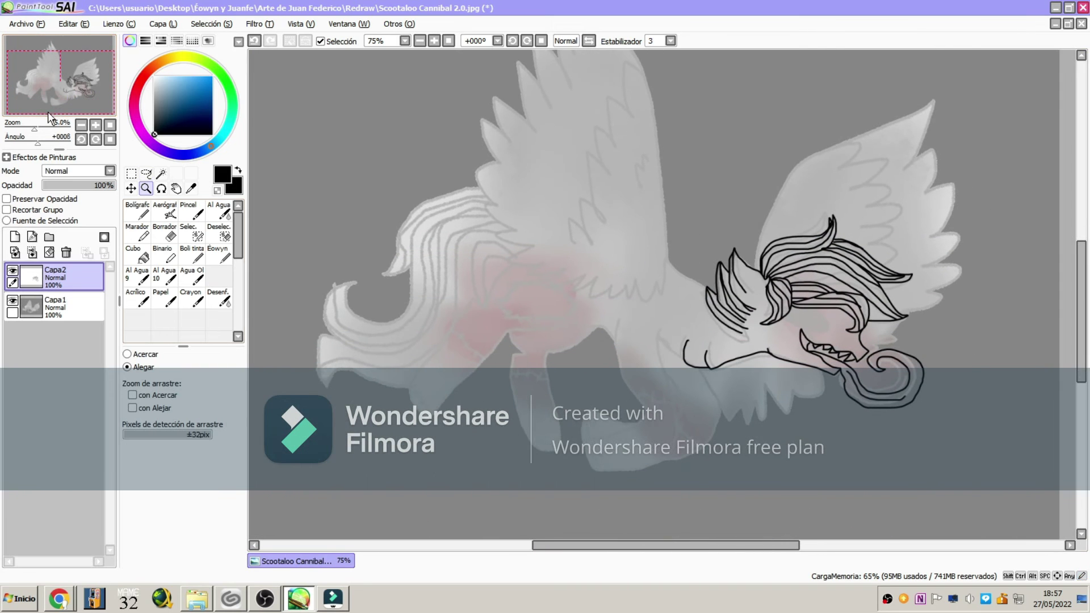
{"action": "left_click", "coordinate": [698, 438]}
{"action": "left_click", "coordinate": [698, 438]}
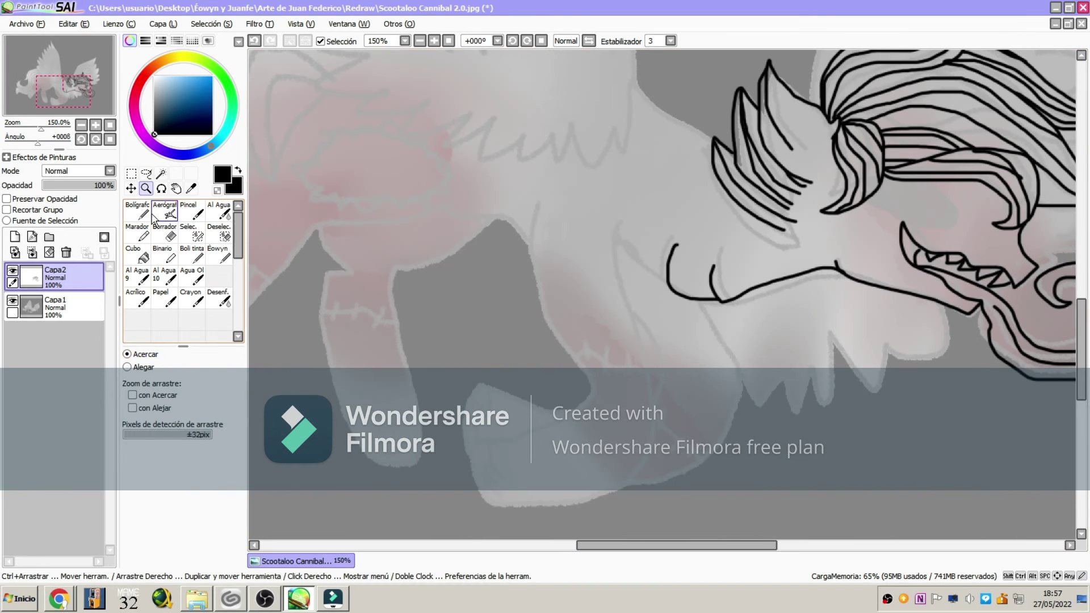
Ink the near front leg's outline from the chest down around the hoof and back up to the shoulder, joining it to the neck line
{"action": "left_click", "coordinate": [138, 211]}
{"action": "left_click_drag", "start_coordinate": [538, 201], "coordinate": [523, 237]}
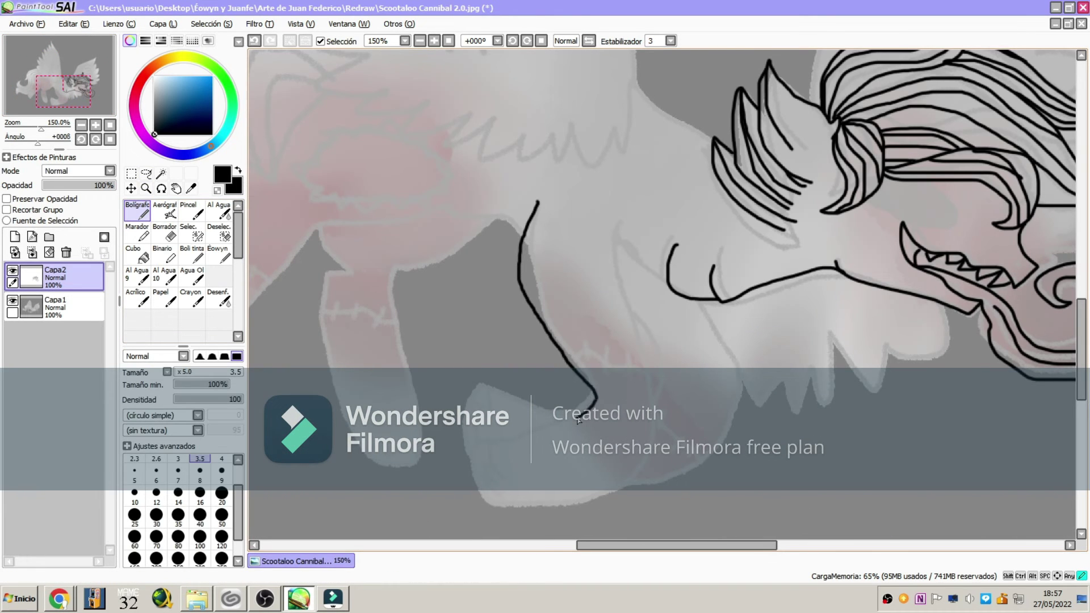
{"action": "mouse_move", "coordinate": [464, 477]}
{"action": "left_mouse_down"}
{"action": "mouse_move", "coordinate": [550, 502]}
{"action": "mouse_move", "coordinate": [662, 463]}
{"action": "mouse_move", "coordinate": [638, 330]}
{"action": "left_mouse_up"}
{"action": "left_click_drag", "start_coordinate": [606, 245], "coordinate": [646, 274]}
Ink a wavy seam across the near front leg above its bend and cross it with six short stitch marks
{"action": "left_click", "coordinate": [145, 189]}
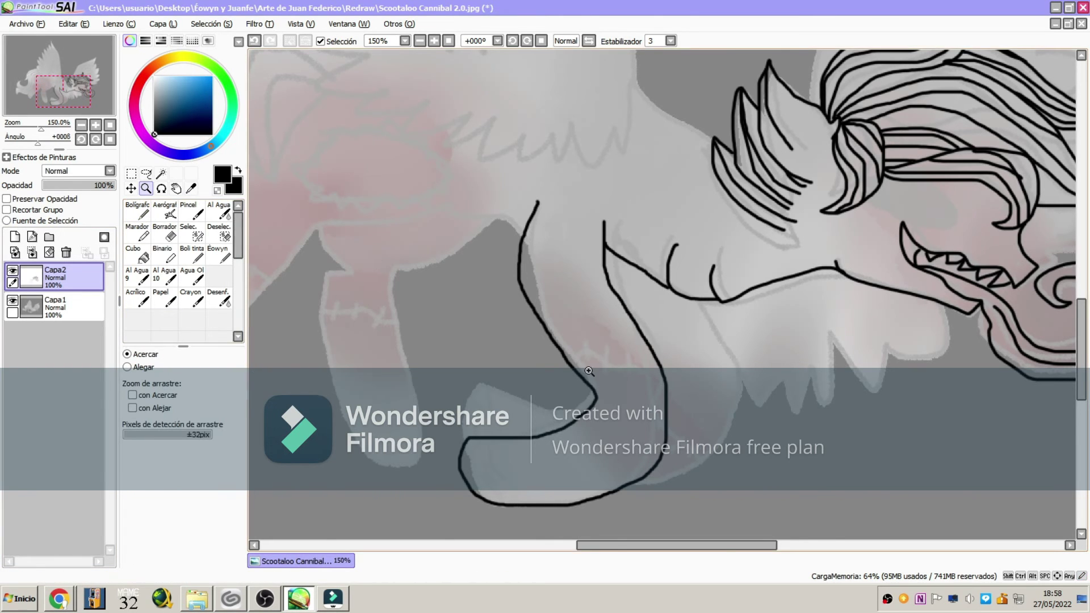
{"action": "left_click", "coordinate": [602, 355]}
{"action": "left_click", "coordinate": [602, 355]}
{"action": "left_click", "coordinate": [602, 355]}
{"action": "left_click", "coordinate": [611, 354]}
{"action": "mouse_move", "coordinate": [479, 344]}
{"action": "left_mouse_down"}
{"action": "mouse_move", "coordinate": [540, 297]}
{"action": "mouse_move", "coordinate": [731, 288]}
{"action": "left_mouse_up"}
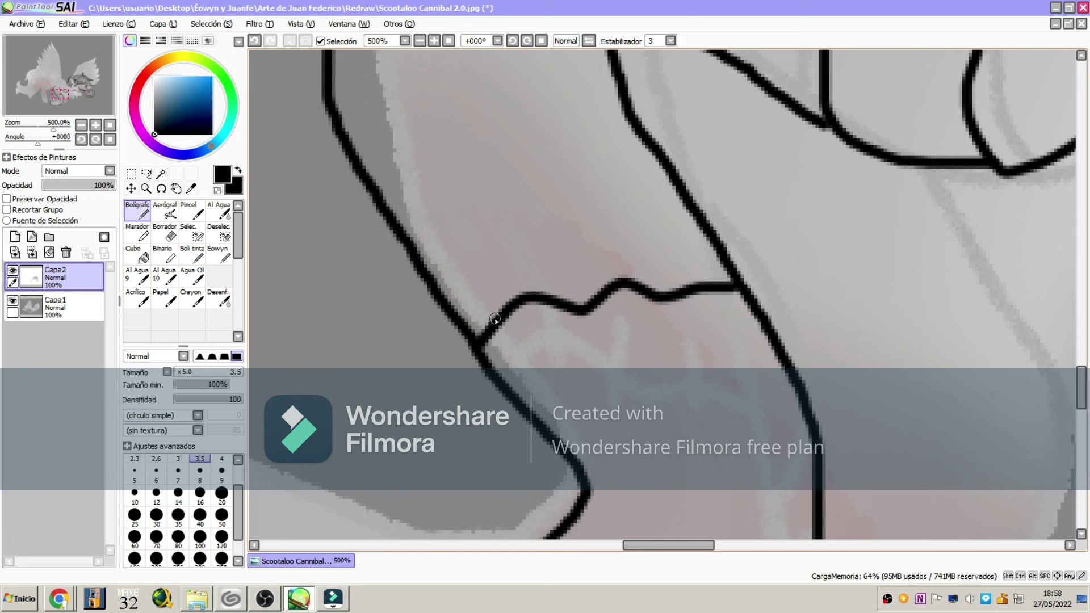
{"action": "left_click_drag", "start_coordinate": [481, 310], "coordinate": [511, 338]}
{"action": "left_click_drag", "start_coordinate": [521, 289], "coordinate": [541, 322]}
{"action": "left_click_drag", "start_coordinate": [564, 295], "coordinate": [584, 339]}
{"action": "left_click_drag", "start_coordinate": [592, 279], "coordinate": [607, 305]}
{"action": "left_click_drag", "start_coordinate": [644, 272], "coordinate": [655, 312]}
{"action": "left_click_drag", "start_coordinate": [690, 272], "coordinate": [711, 312]}
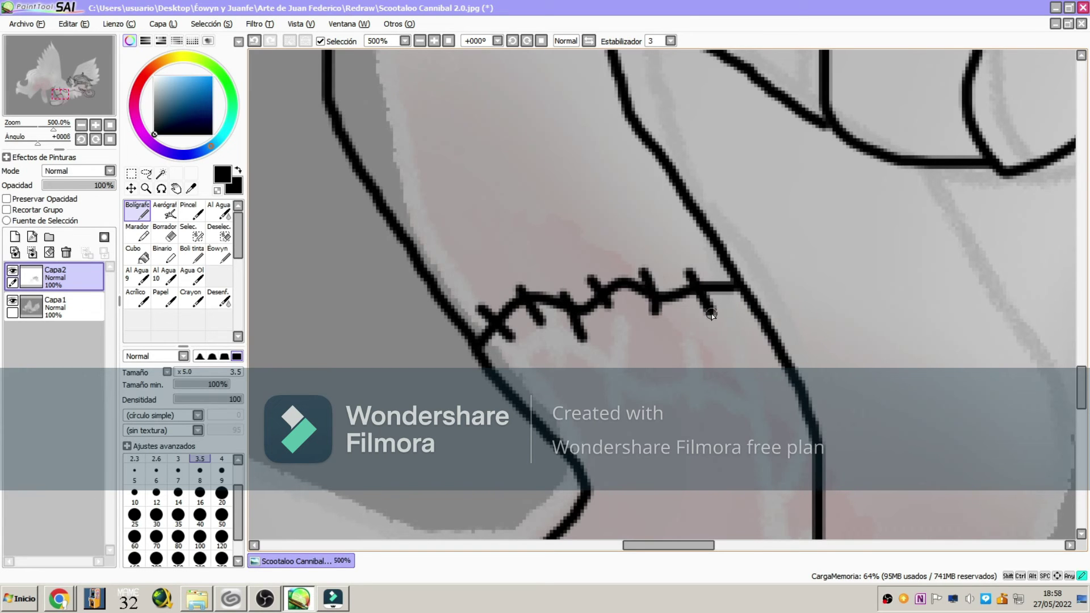
Ink jagged torn edges at the near front hoof and outline the pointed, ragged hoof of the leg behind it
{"action": "left_click_drag", "start_coordinate": [57, 95], "coordinate": [53, 104]}
{"action": "left_click_drag", "start_coordinate": [465, 413], "coordinate": [486, 277]}
{"action": "left_click_drag", "start_coordinate": [55, 102], "coordinate": [55, 99]}
{"action": "mouse_move", "coordinate": [851, 305]}
{"action": "left_mouse_down"}
{"action": "mouse_move", "coordinate": [498, 214]}
{"action": "mouse_move", "coordinate": [469, 363]}
{"action": "mouse_move", "coordinate": [437, 423]}
{"action": "left_mouse_up"}
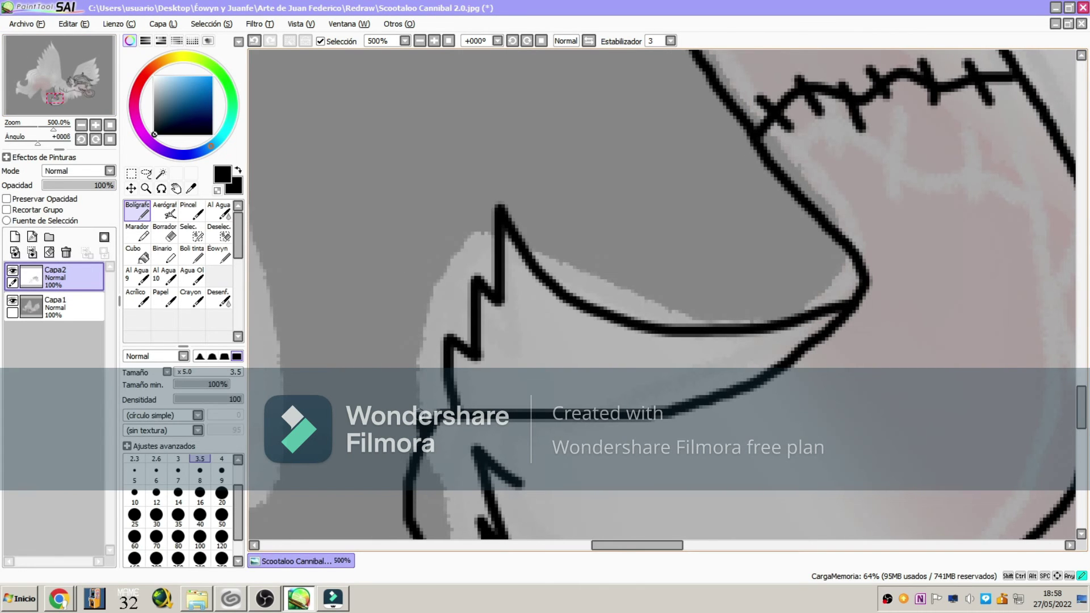
{"action": "left_click_drag", "start_coordinate": [493, 223], "coordinate": [430, 424]}
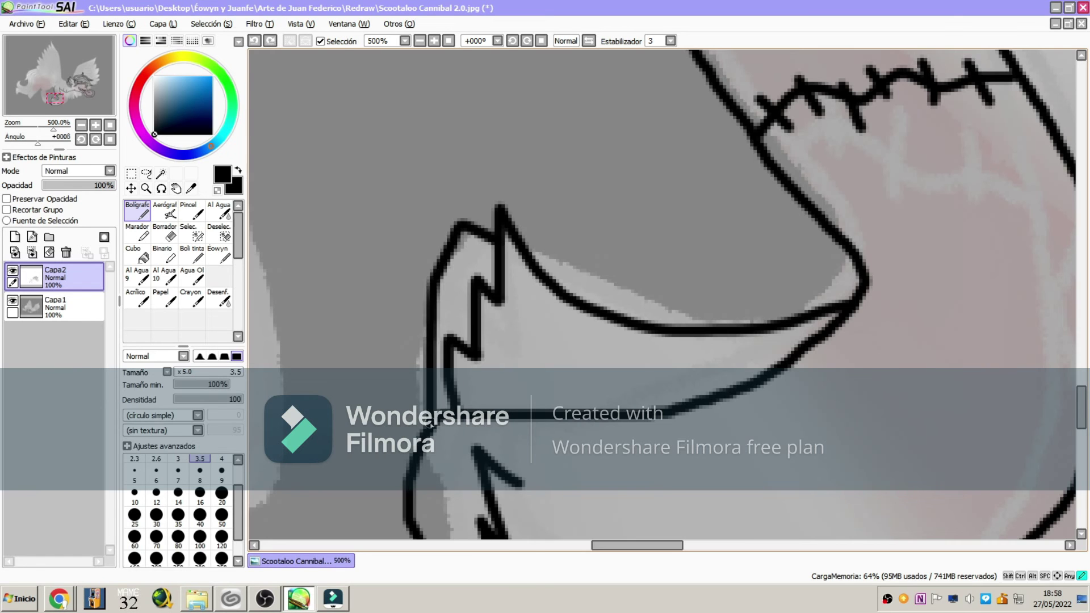
Ink the far front leg's outline behind the near one and add a diagonal stitched seam across it
{"action": "left_click", "coordinate": [66, 100]}
{"action": "left_click", "coordinate": [146, 189]}
{"action": "left_click", "coordinate": [553, 386]}
{"action": "left_click", "coordinate": [553, 386]}
{"action": "left_click", "coordinate": [552, 386]}
{"action": "left_click", "coordinate": [137, 210]}
{"action": "mouse_move", "coordinate": [546, 436]}
{"action": "left_mouse_down"}
{"action": "mouse_move", "coordinate": [625, 332]}
{"action": "mouse_move", "coordinate": [590, 200]}
{"action": "left_mouse_up"}
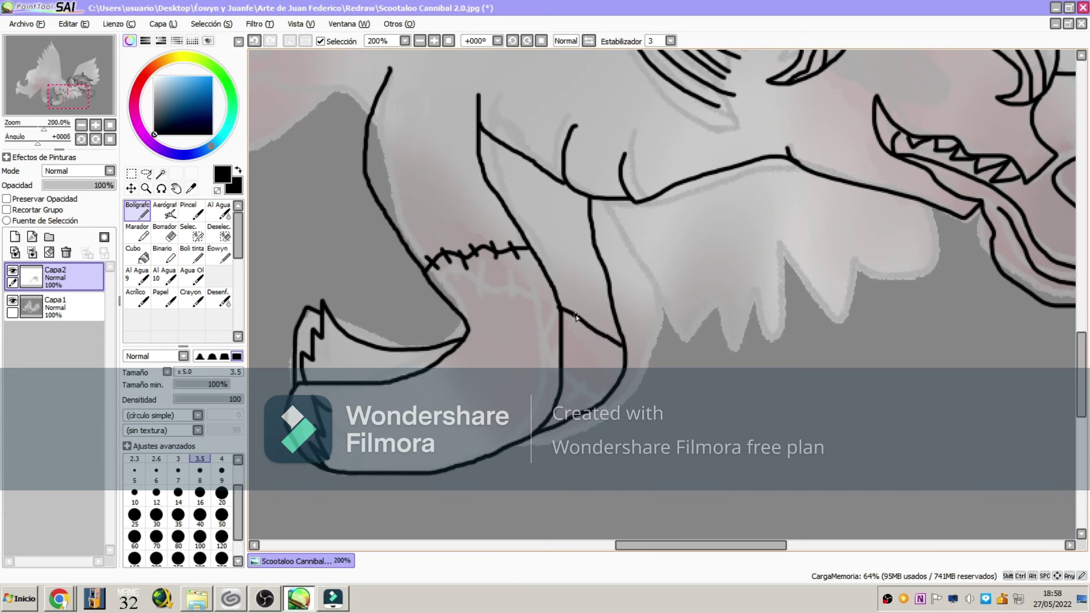
{"action": "left_click_drag", "start_coordinate": [602, 342], "coordinate": [610, 329]}
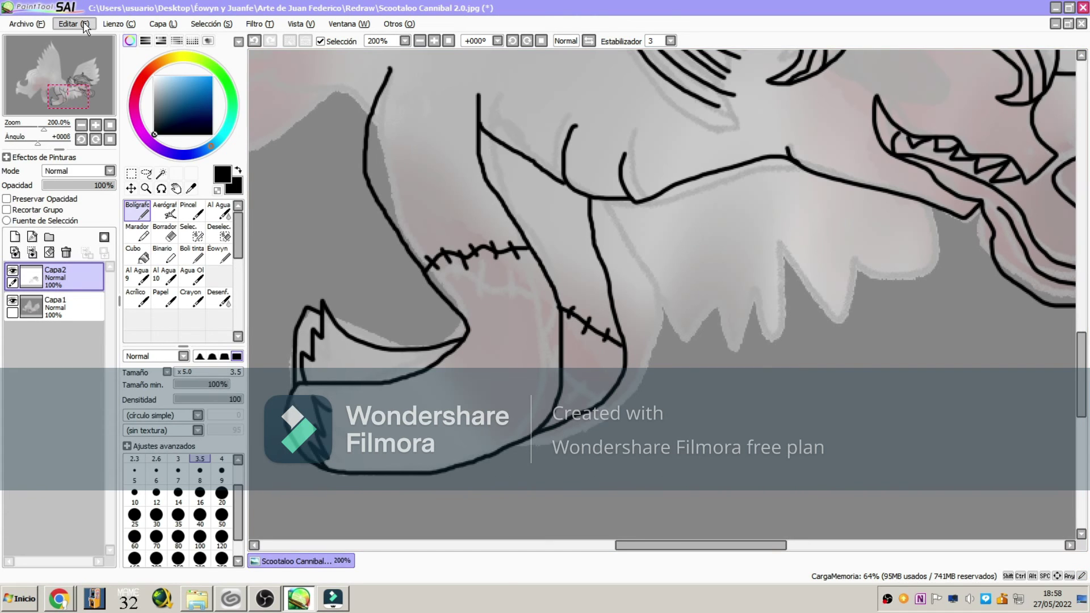
Ink the belly line from the front leg to the hind leg, outline the hind leg and add a stitched seam across it
{"action": "left_click_drag", "start_coordinate": [74, 90], "coordinate": [52, 79]}
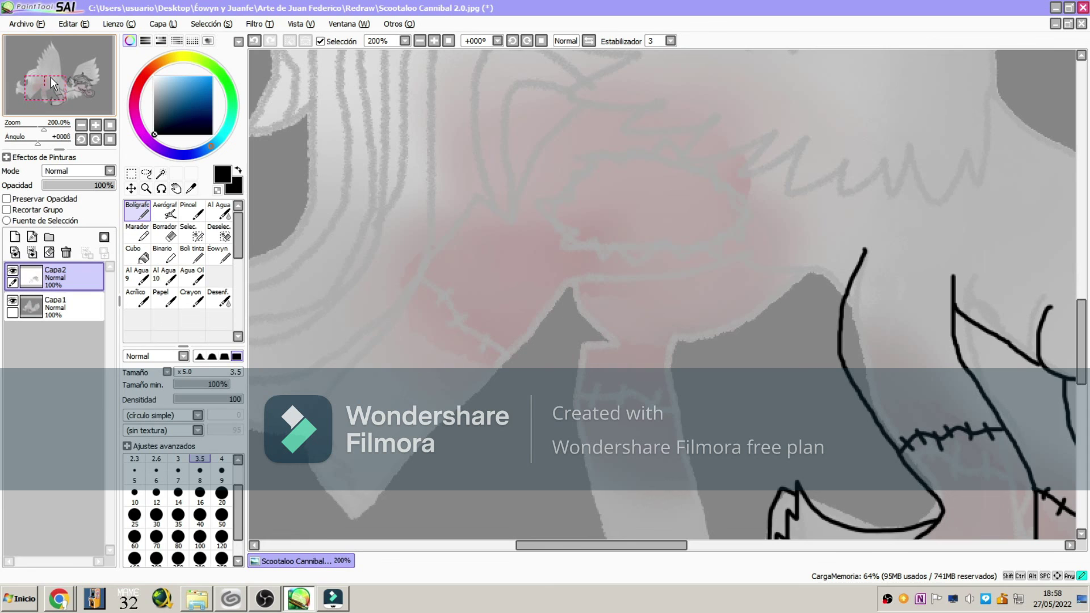
{"action": "left_click_drag", "start_coordinate": [845, 295], "coordinate": [583, 262]}
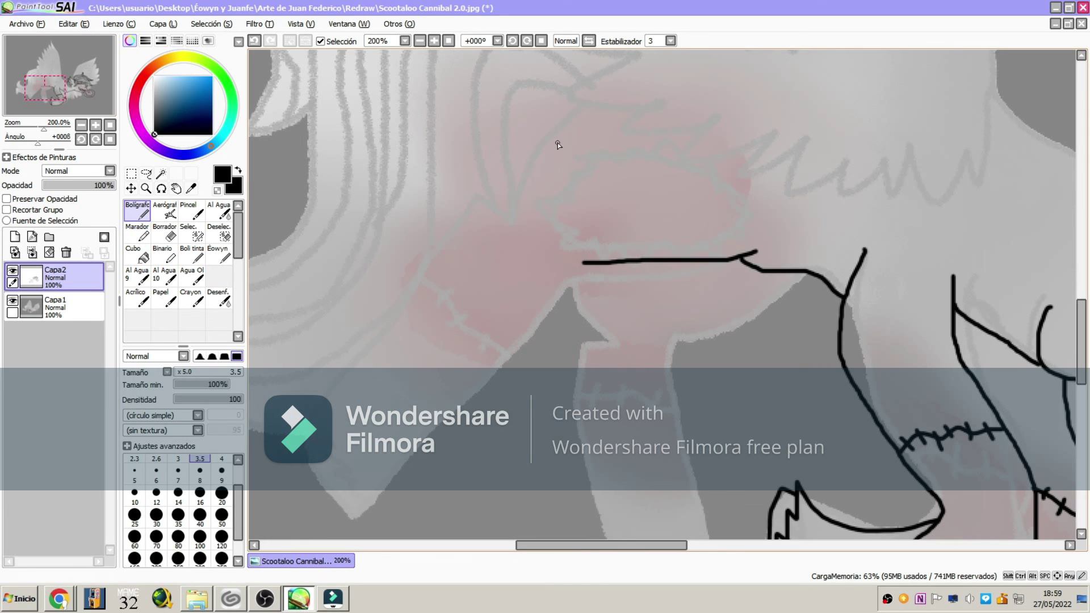
{"action": "left_click_drag", "start_coordinate": [580, 105], "coordinate": [372, 405]}
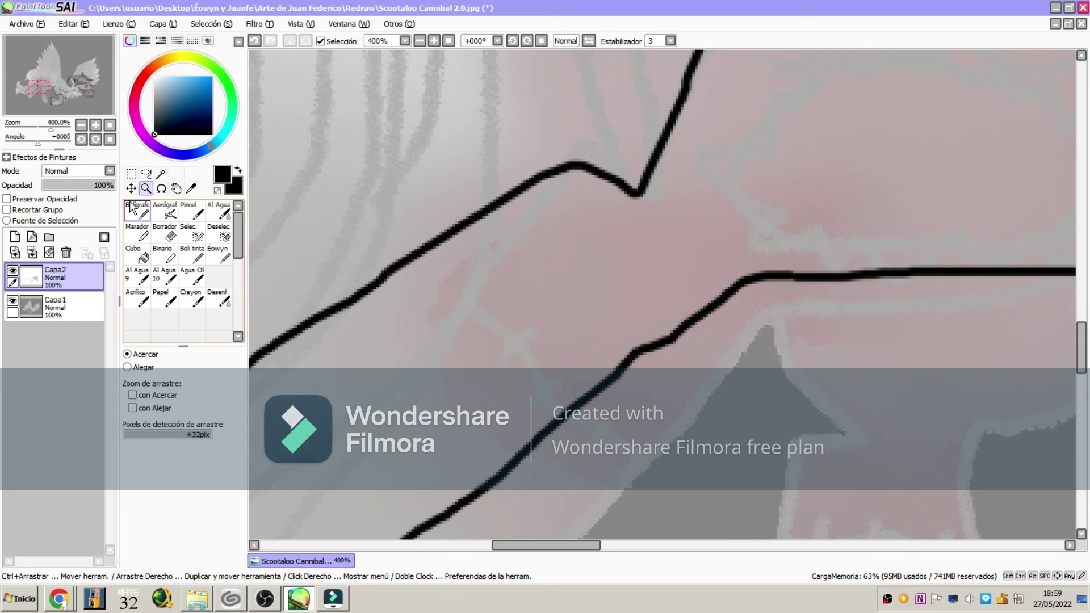
{"action": "left_click", "coordinate": [131, 209]}
{"action": "left_click_drag", "start_coordinate": [409, 393], "coordinate": [391, 366]}
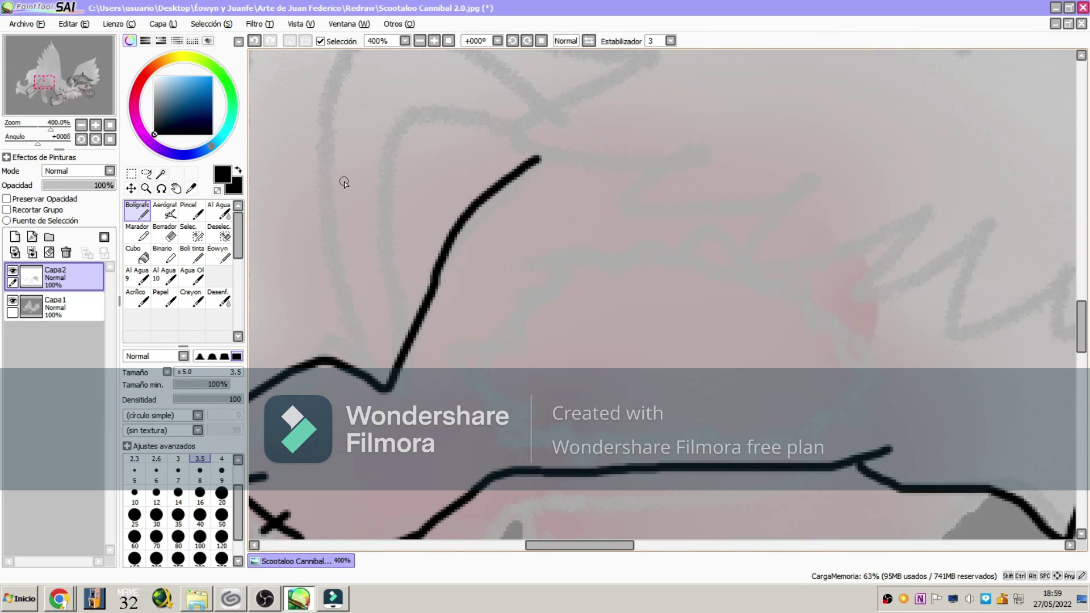
Ink the closed outline of the wound on the flank and add short stitch marks along its edge
{"action": "mouse_move", "coordinate": [603, 238]}
{"action": "left_mouse_down"}
{"action": "mouse_move", "coordinate": [772, 292]}
{"action": "mouse_move", "coordinate": [603, 239]}
{"action": "left_mouse_up"}
{"action": "left_click_drag", "start_coordinate": [499, 265], "coordinate": [521, 249]}
{"action": "left_click_drag", "start_coordinate": [488, 292], "coordinate": [503, 281]}
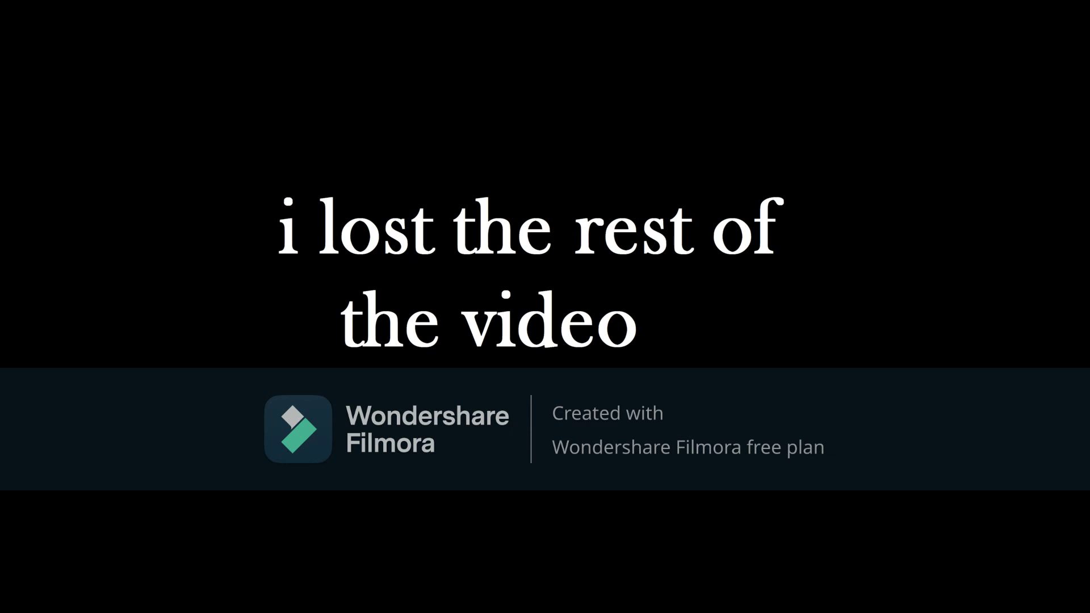